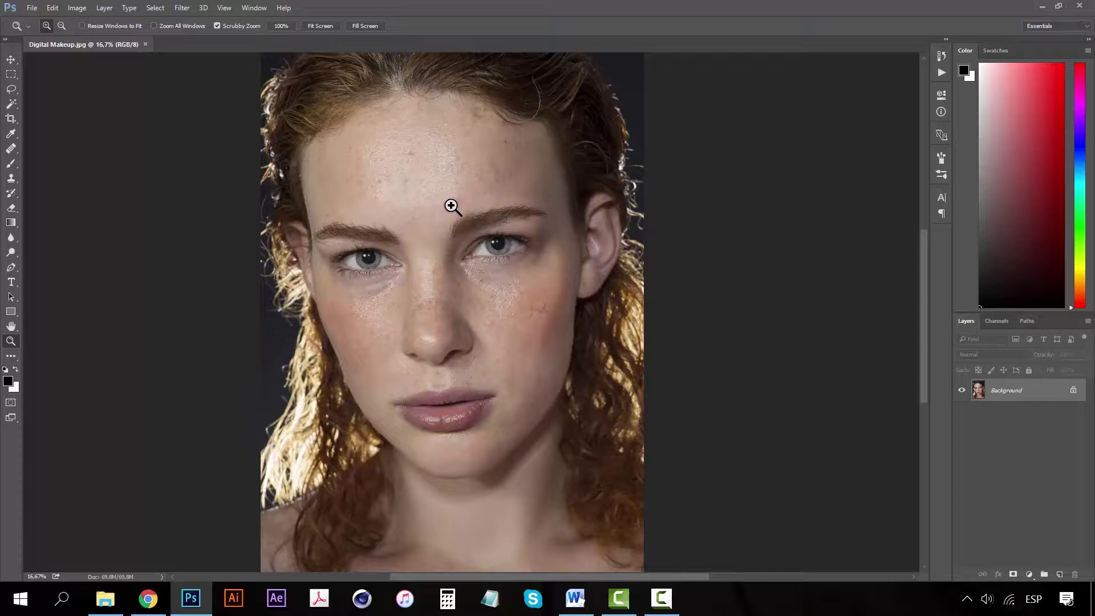
Step: Examine the skin of the portrait's face, from the forehead to the cheeks and chin, for blemishes needing retouching
click(452, 207)
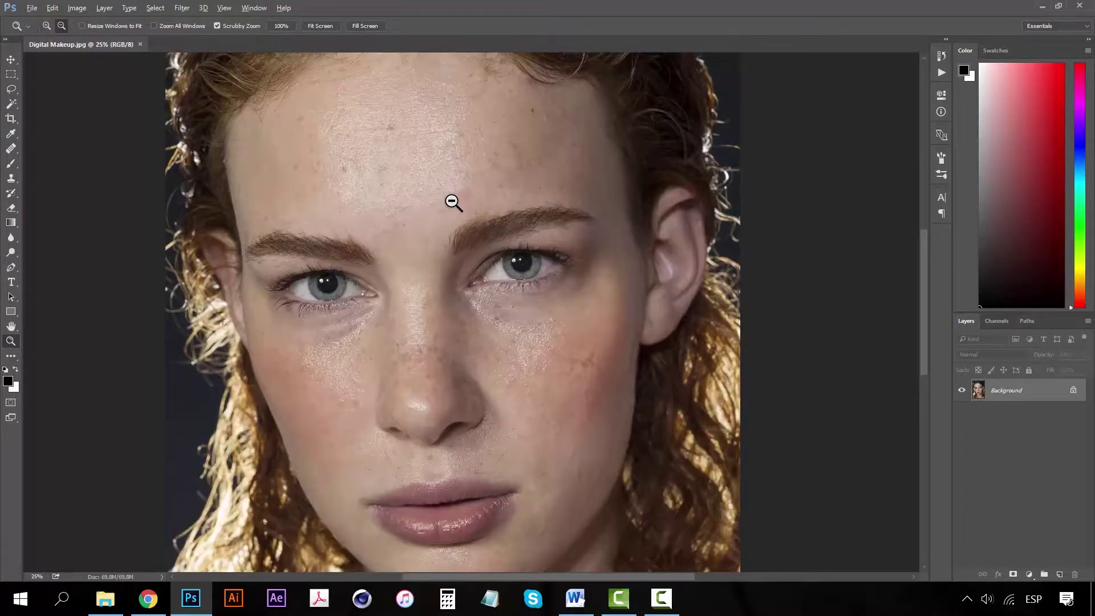
alt+click(489, 186)
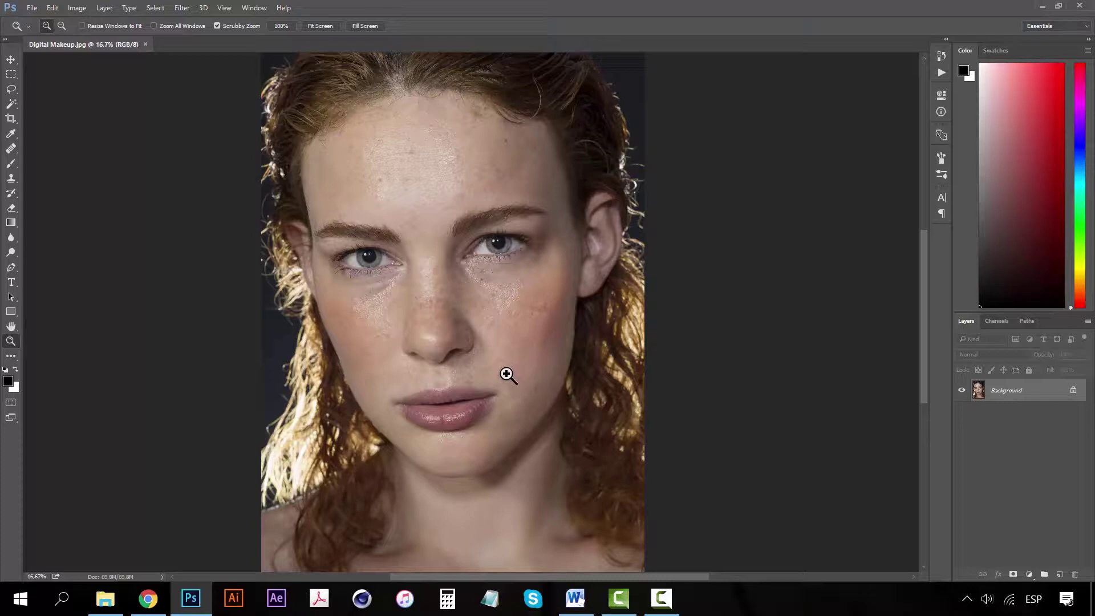
key(space)
drag(529, 346, 576, 284)
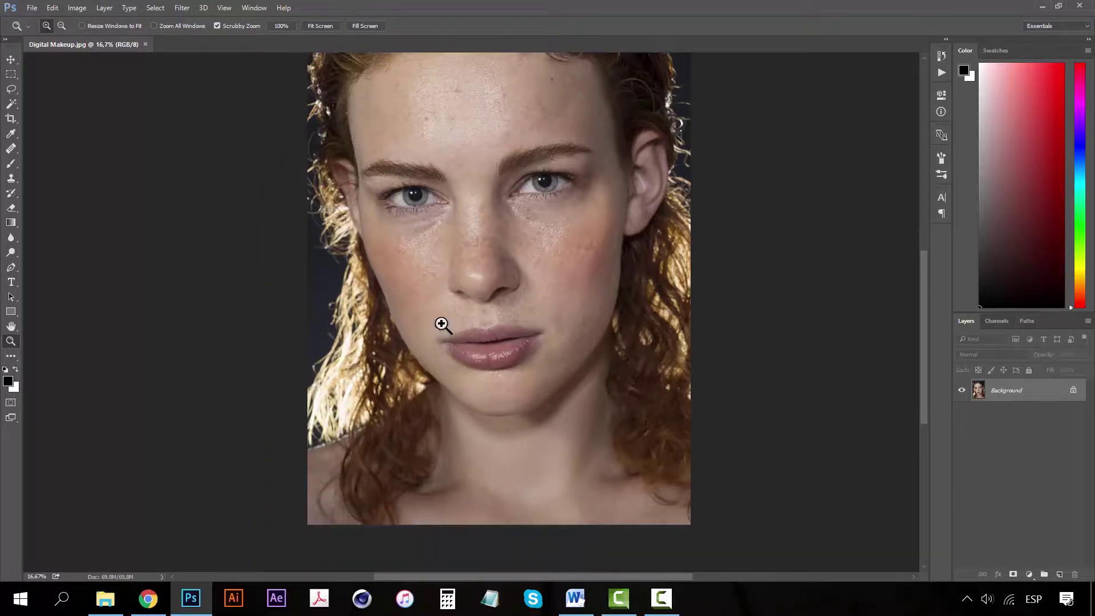
click(476, 183)
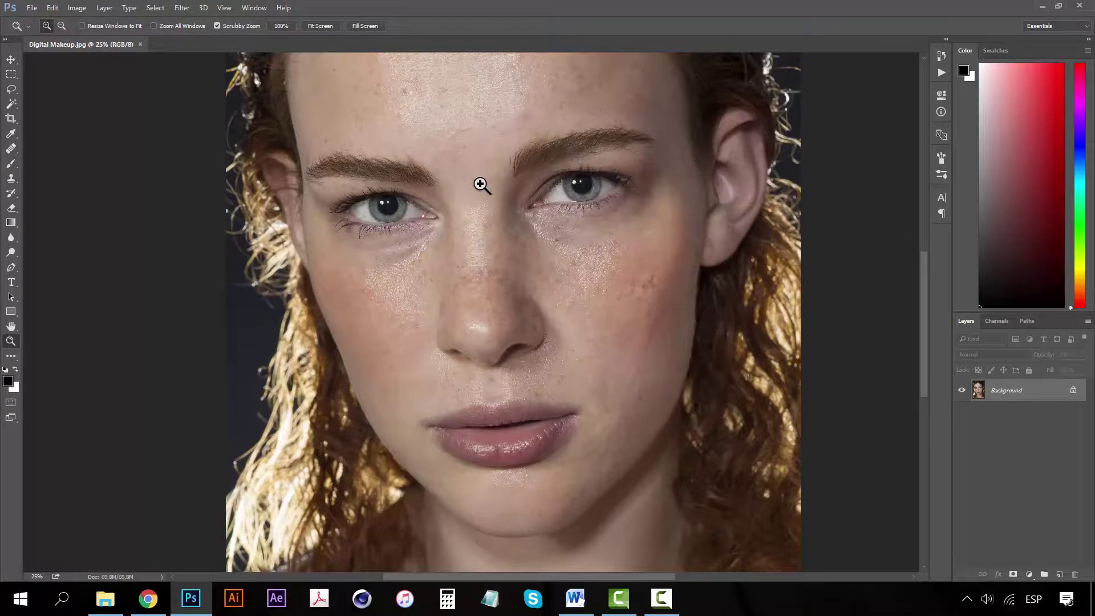
drag(476, 191, 477, 207)
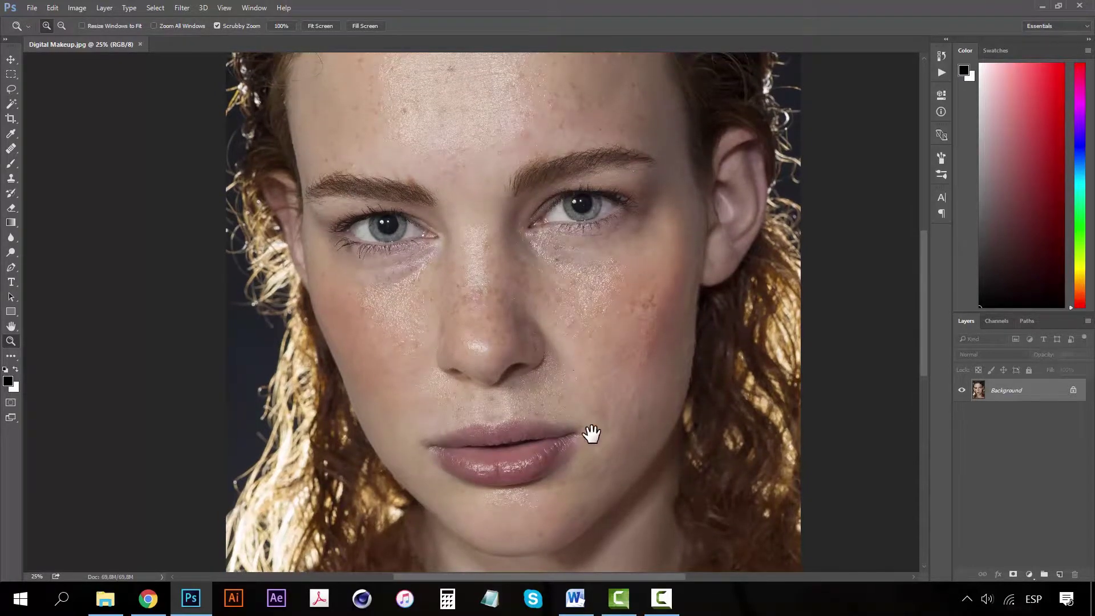
drag(592, 435, 559, 490)
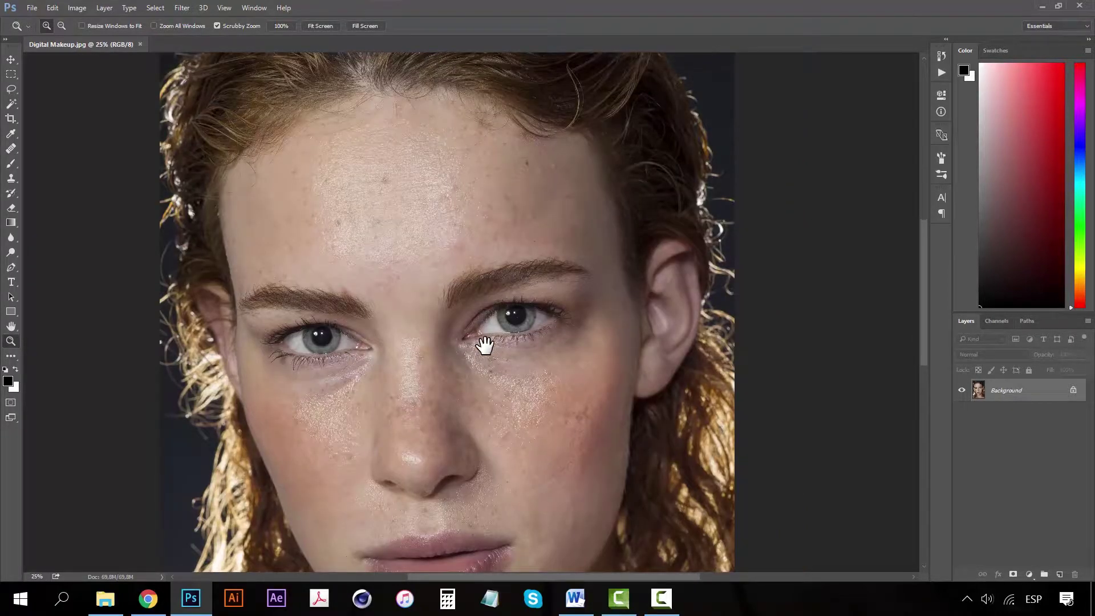
drag(482, 342, 439, 242)
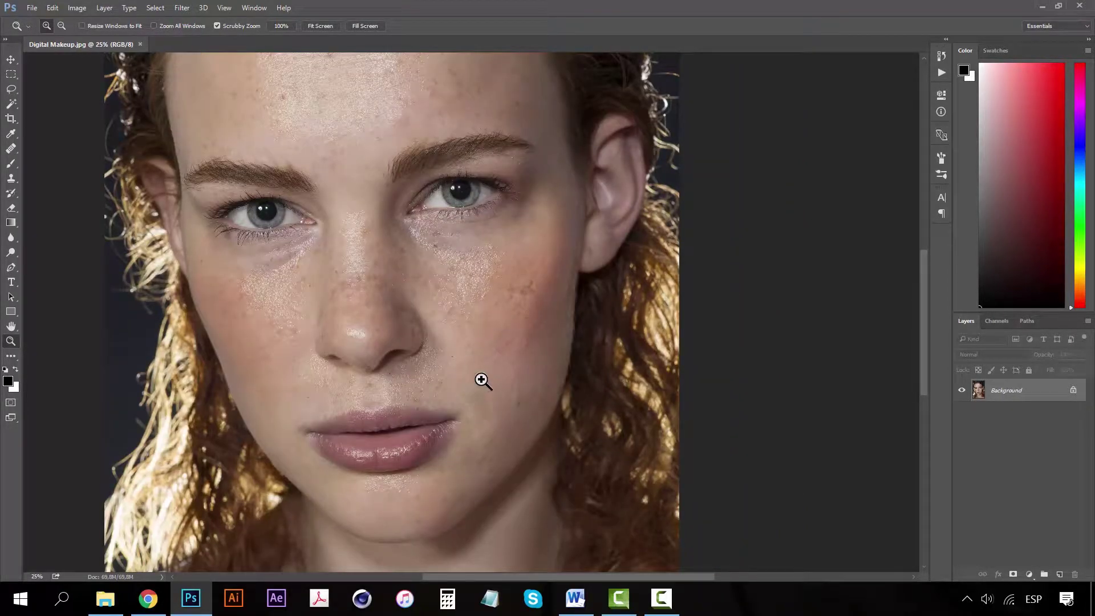
alt+click(496, 345)
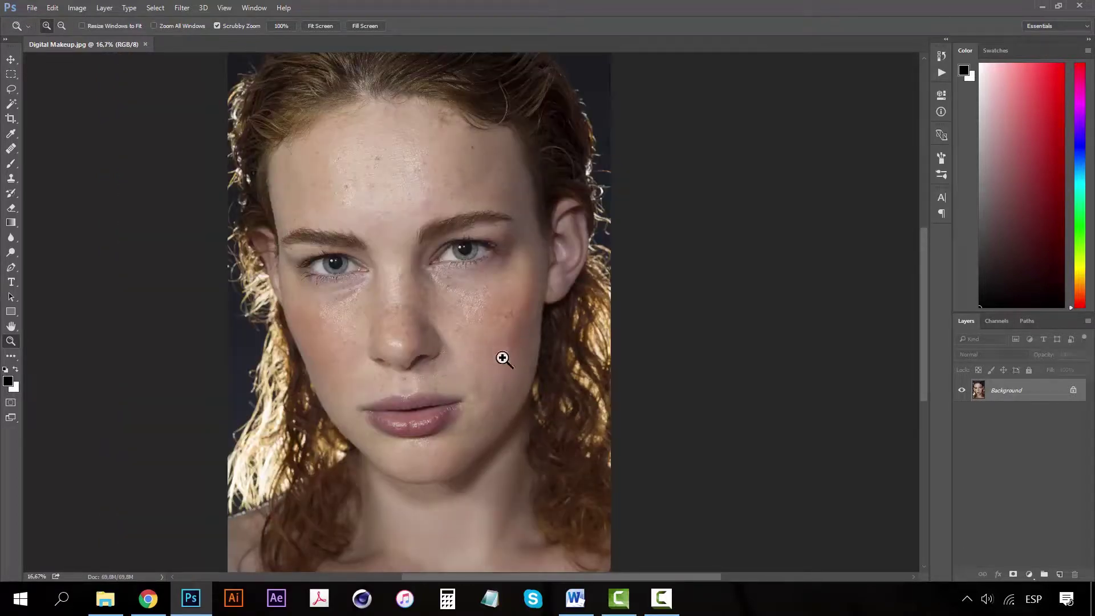
click(505, 356)
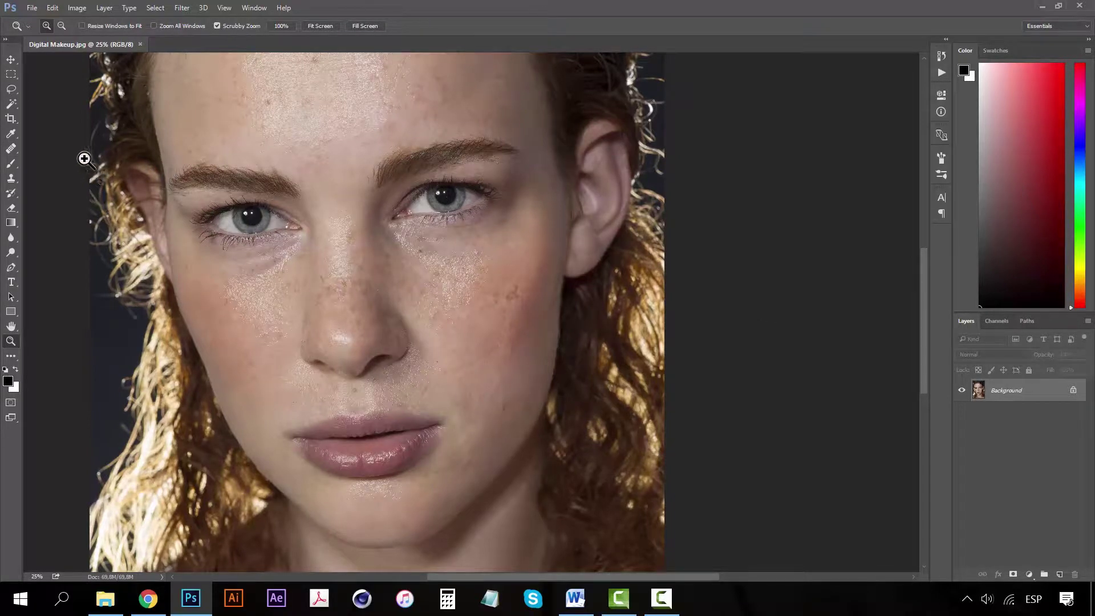
Step: Sample clean skin and retouch the lower cheek beside the mouth corner with the Healing Brush at 137 px
click(12, 152)
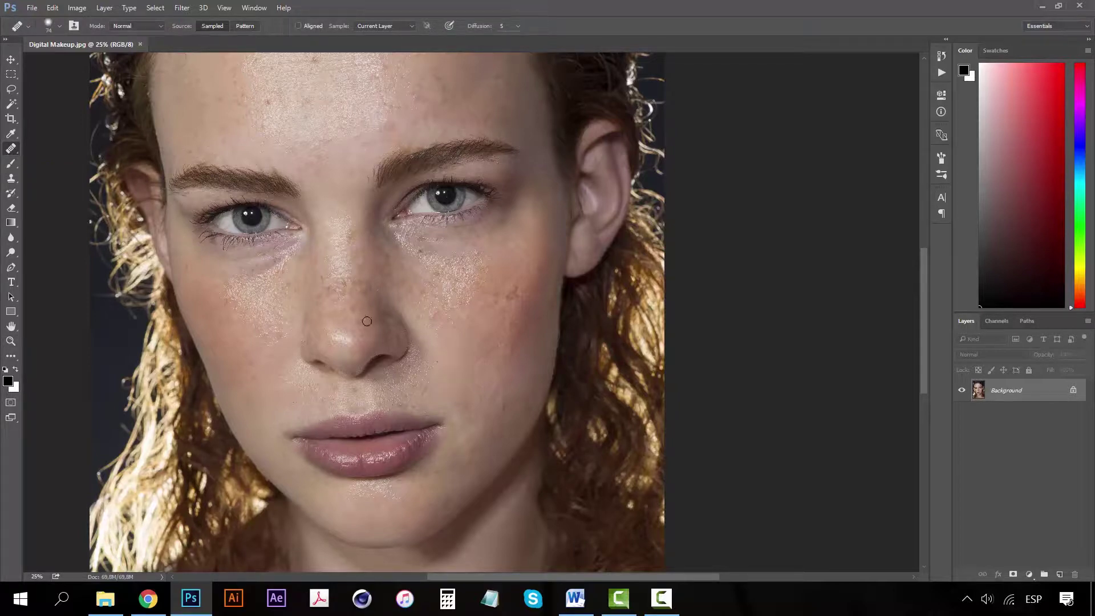
key(z)
click(491, 371)
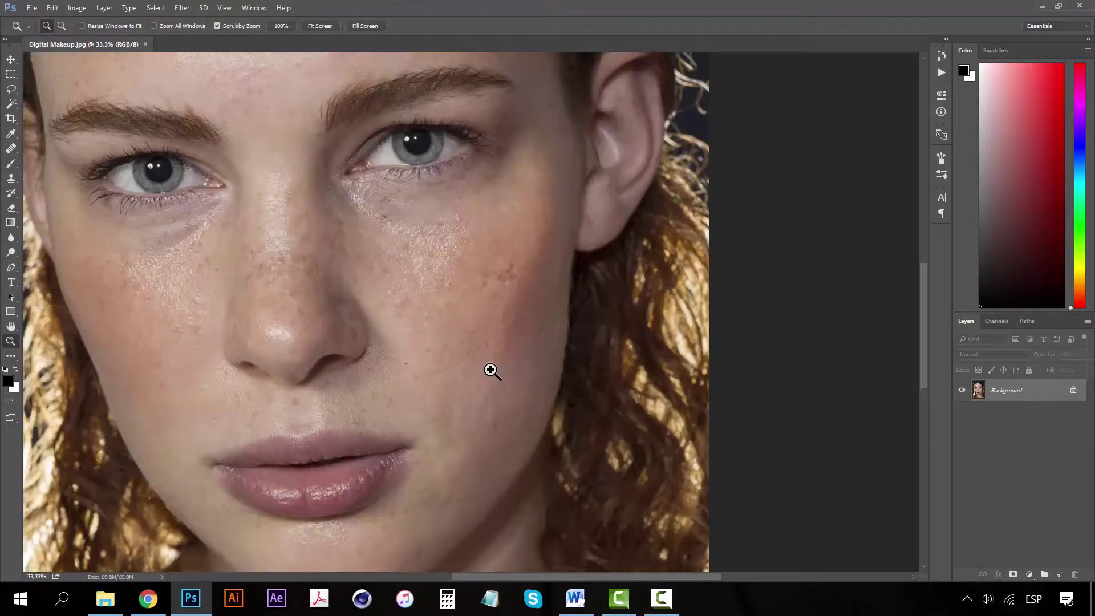
click(12, 149)
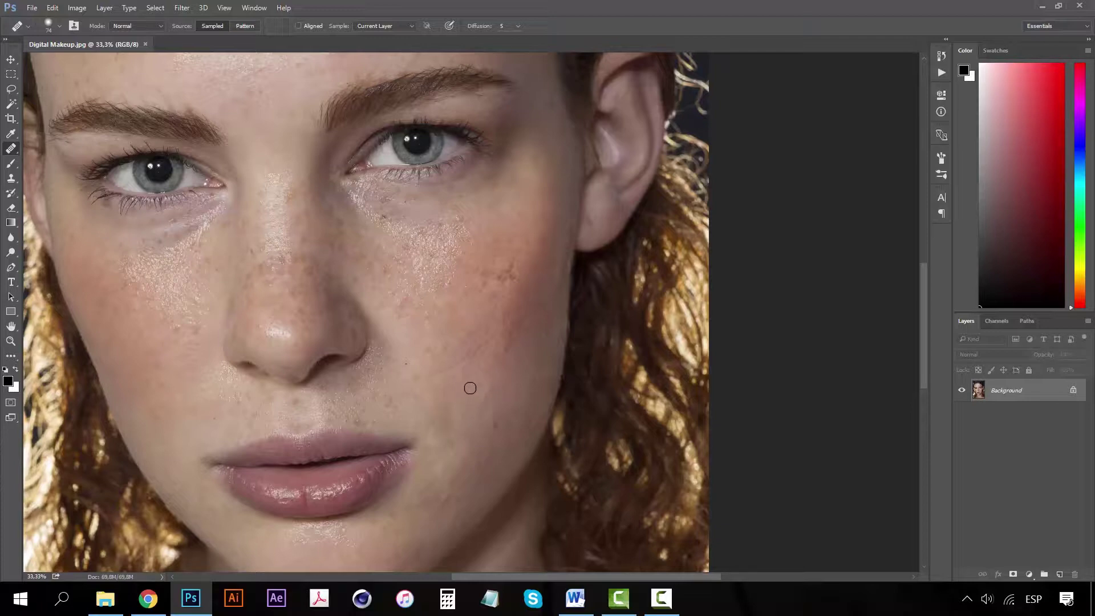
key(alt)
click(456, 364)
click(81, 56)
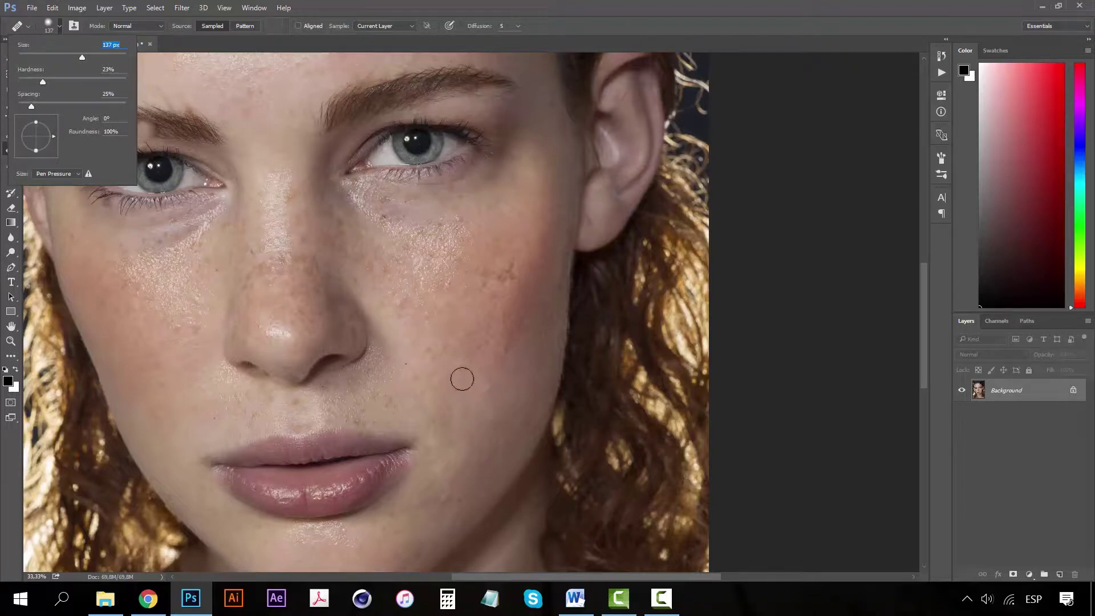
alt+click(472, 411)
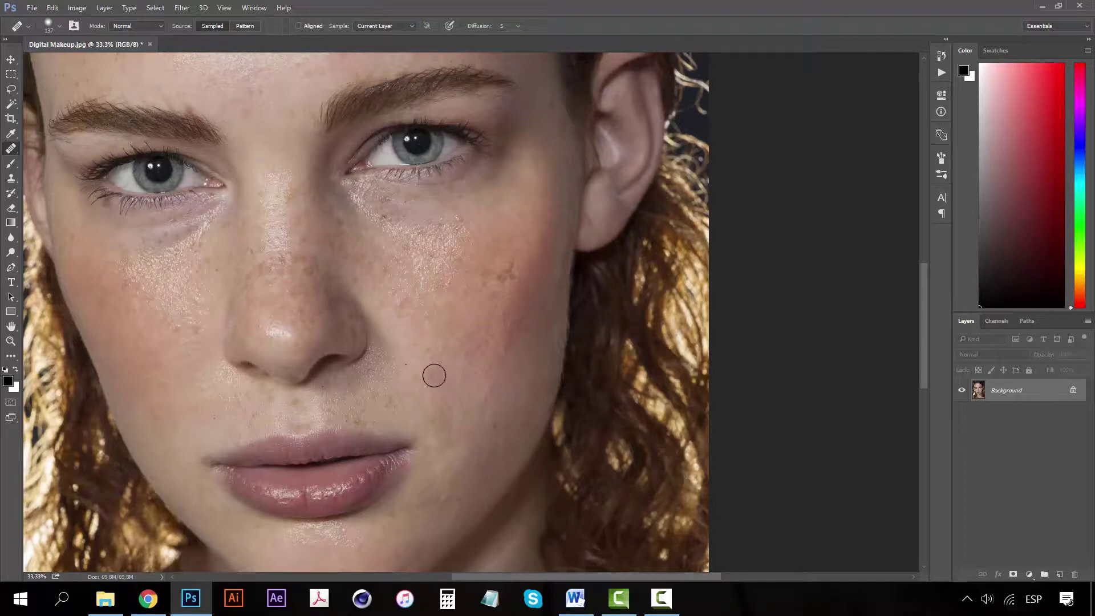
mouse_move(434, 376)
mouse_down()
mouse_move(472, 392)
mouse_move(450, 373)
mouse_move(469, 362)
mouse_move(418, 396)
mouse_move(421, 408)
mouse_move(435, 404)
mouse_up()
Step: Compare the original image state with the latest Healing Brush state in the history, ending on the latest state
key(z)
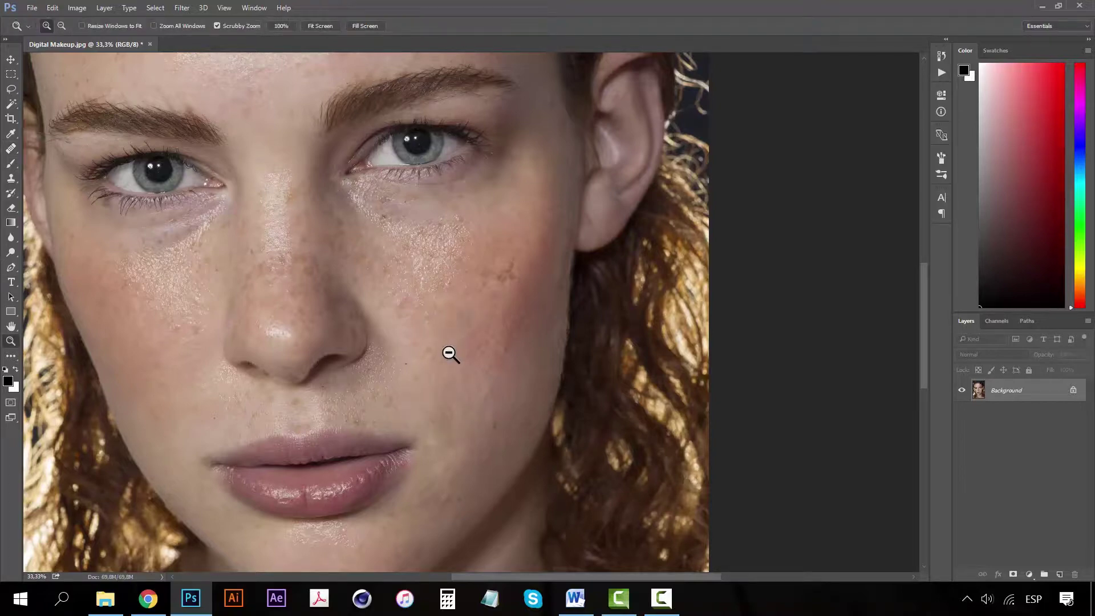
alt+click(451, 356)
alt+click(468, 398)
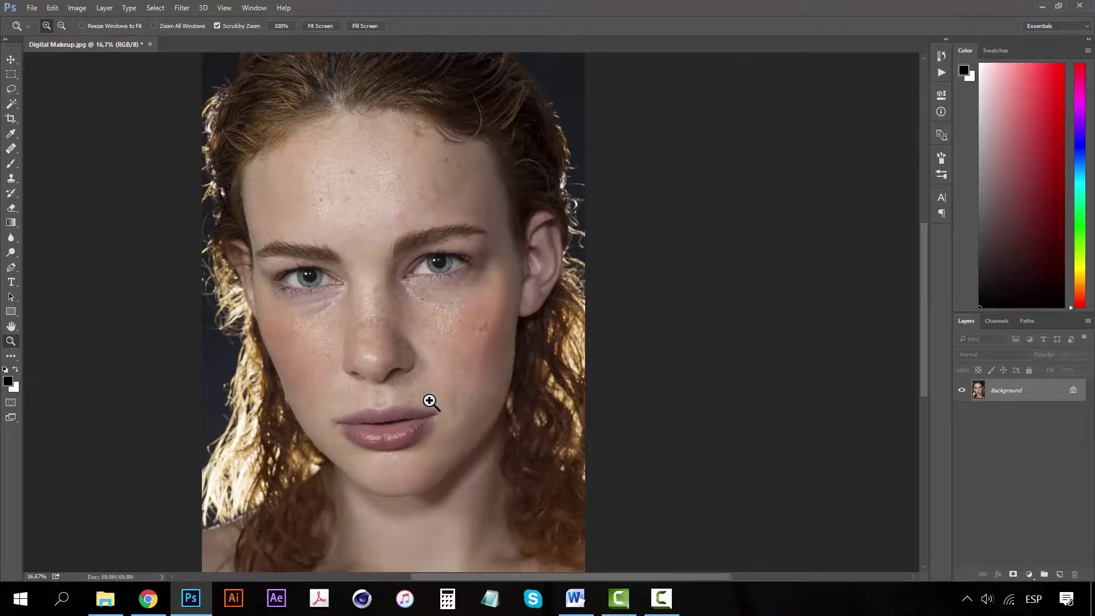
click(435, 379)
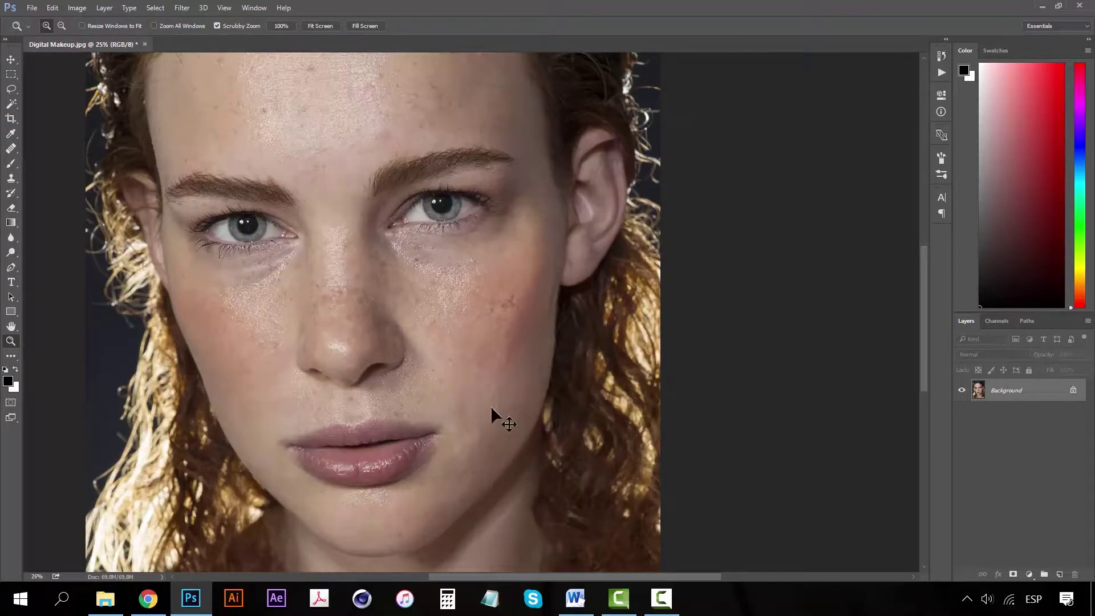
key(v)
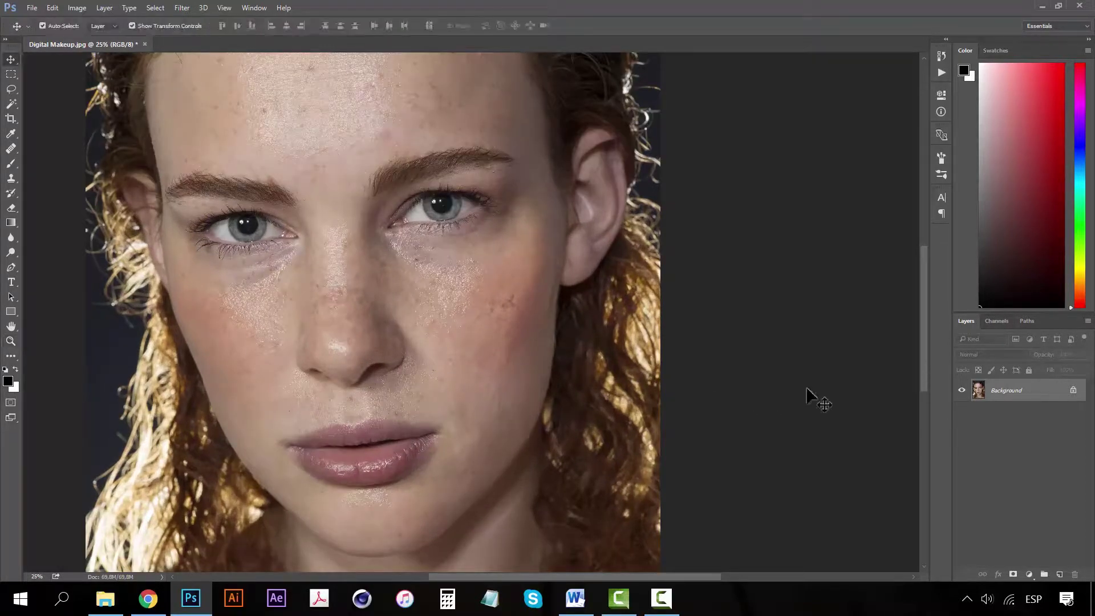
click(943, 55)
click(869, 76)
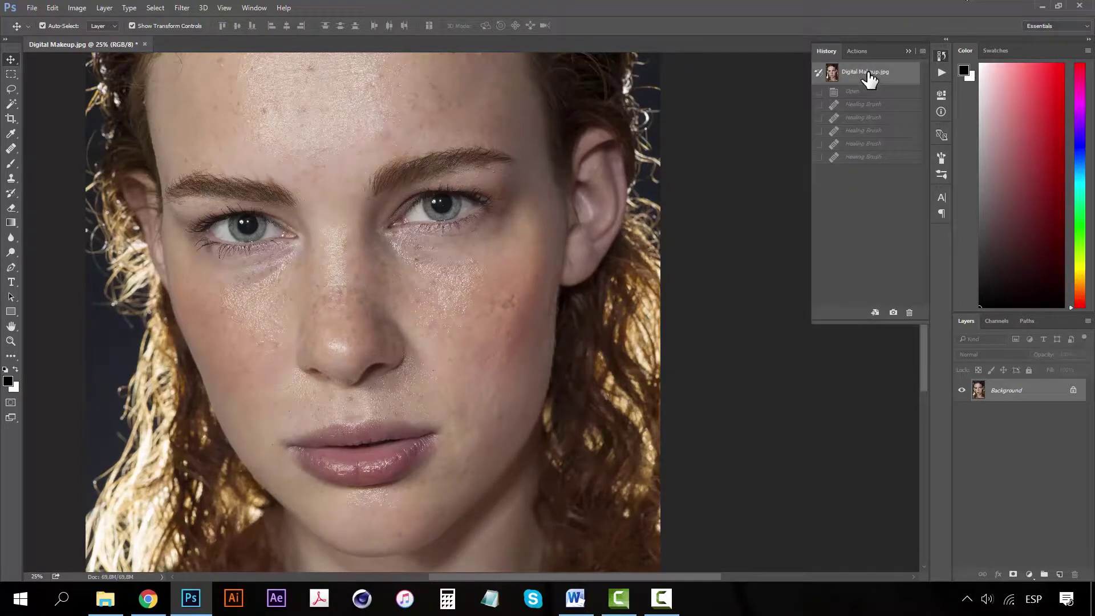
click(874, 158)
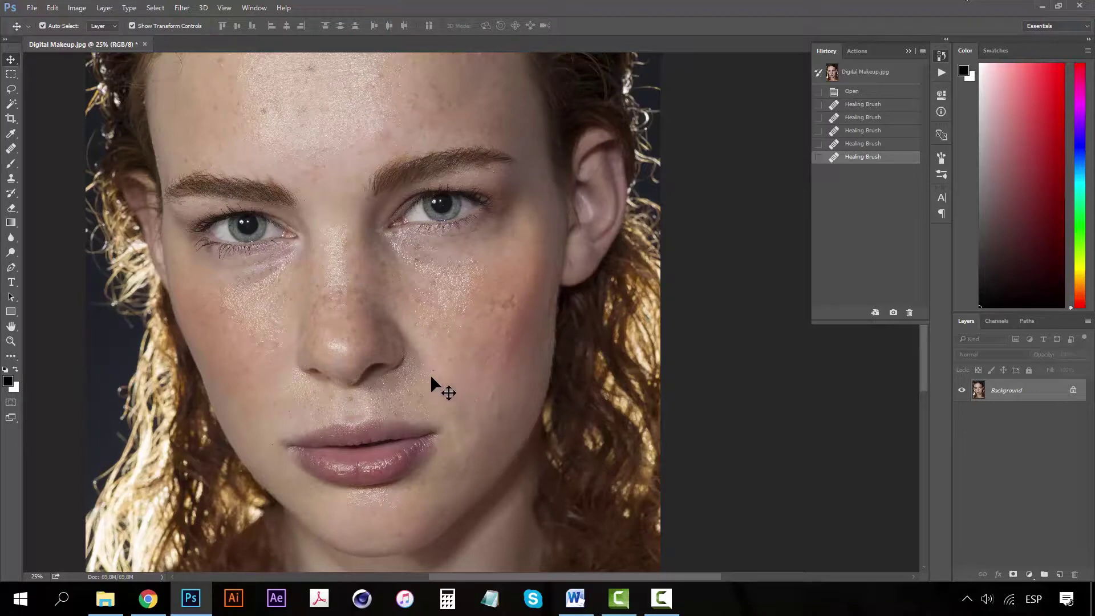
Step: Reduce the Healing Brush size to 41 px for finer retouching of the cheek beside the nose and mouth
key(z)
alt+click(429, 350)
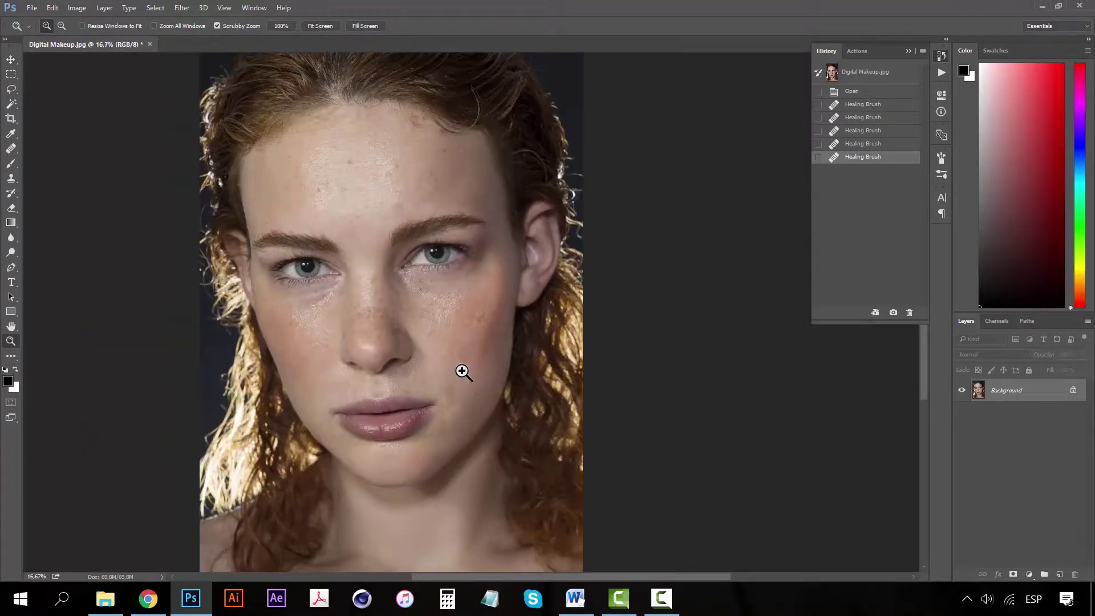
click(448, 368)
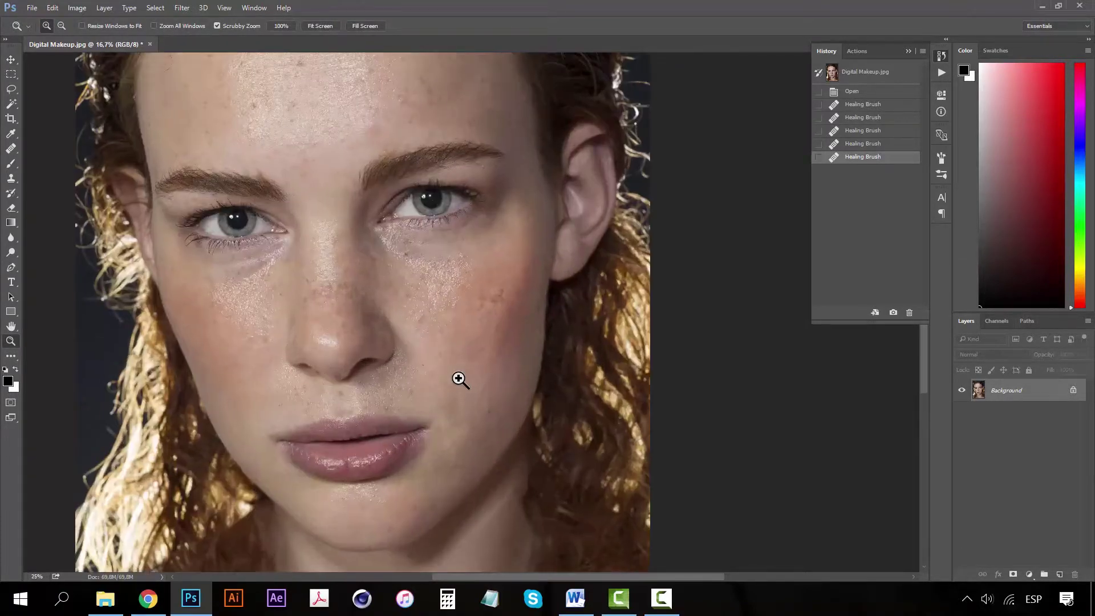
click(460, 379)
click(470, 379)
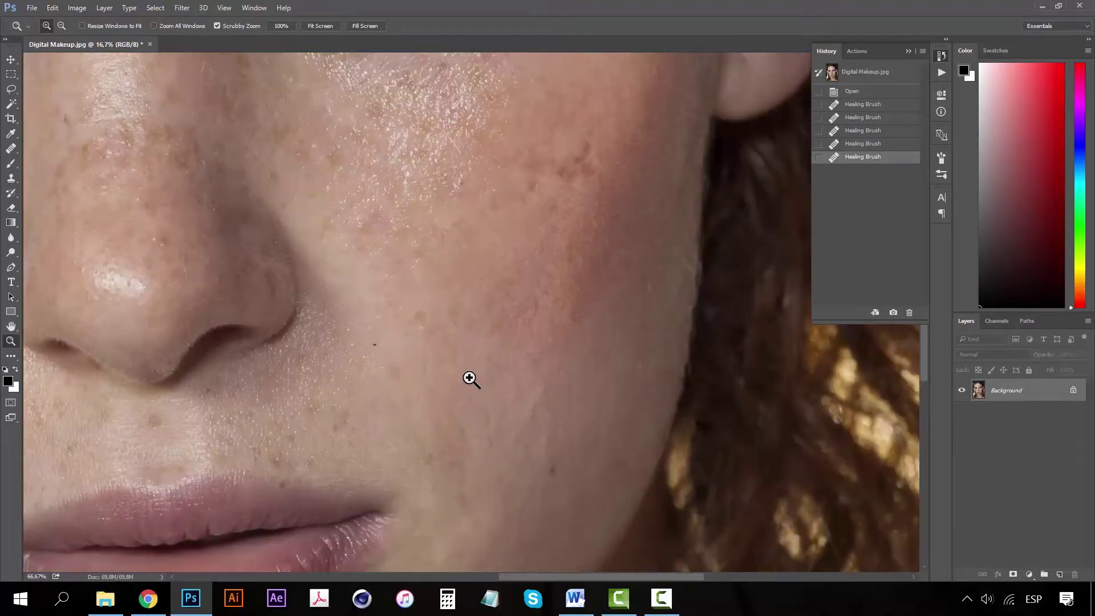
click(470, 379)
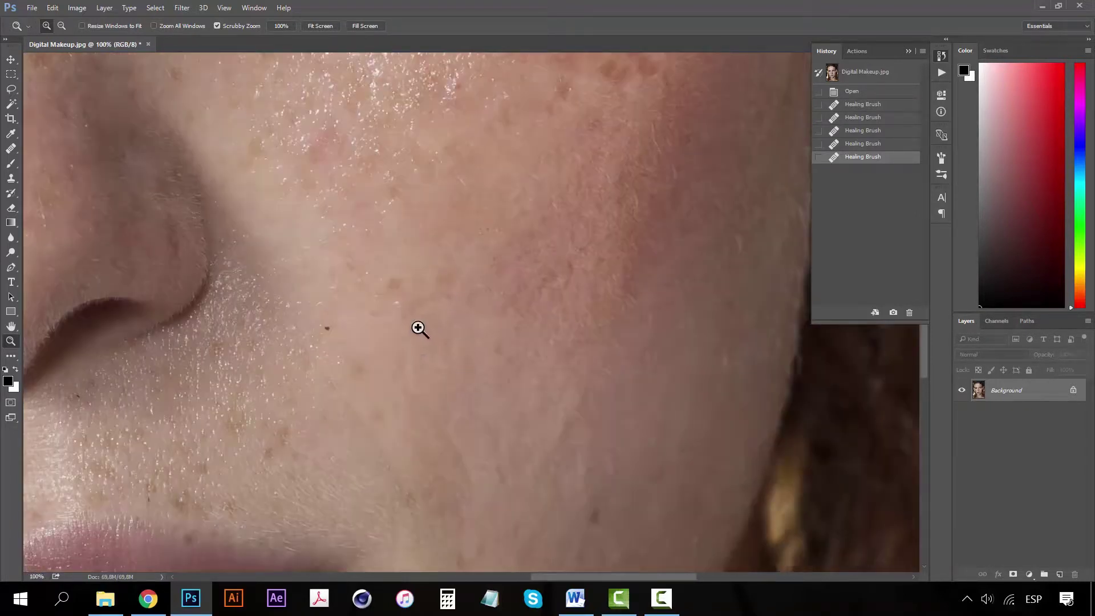
alt+click(462, 375)
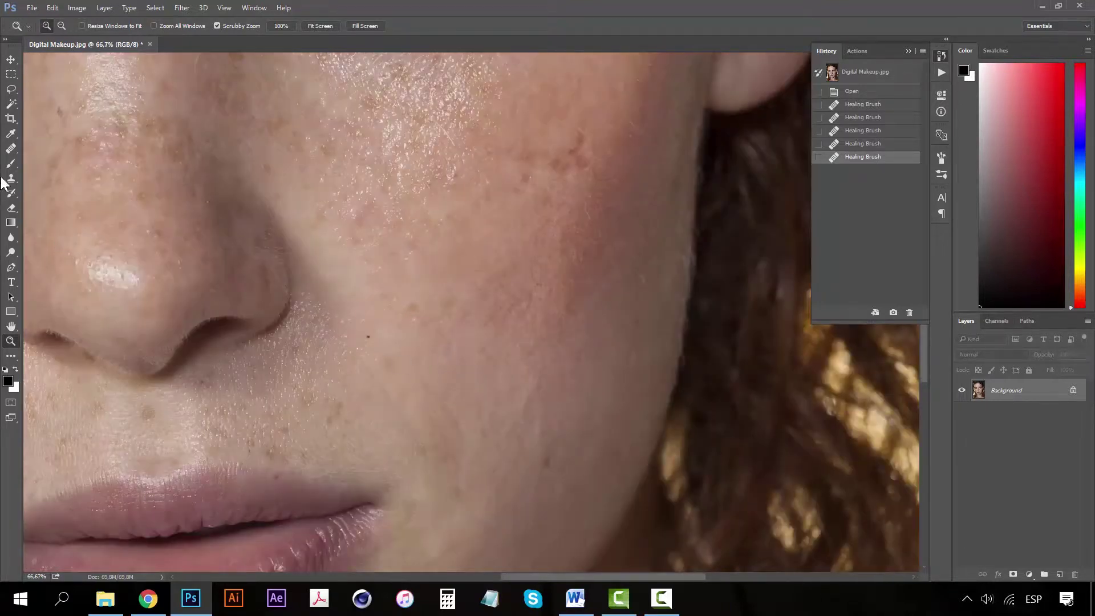
click(11, 149)
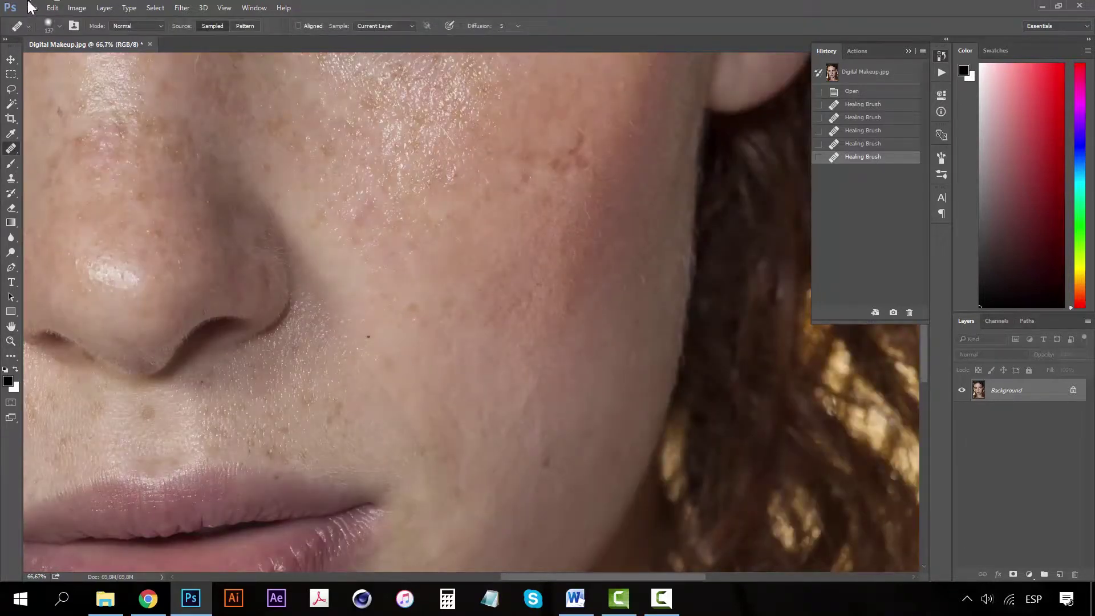
click(59, 27)
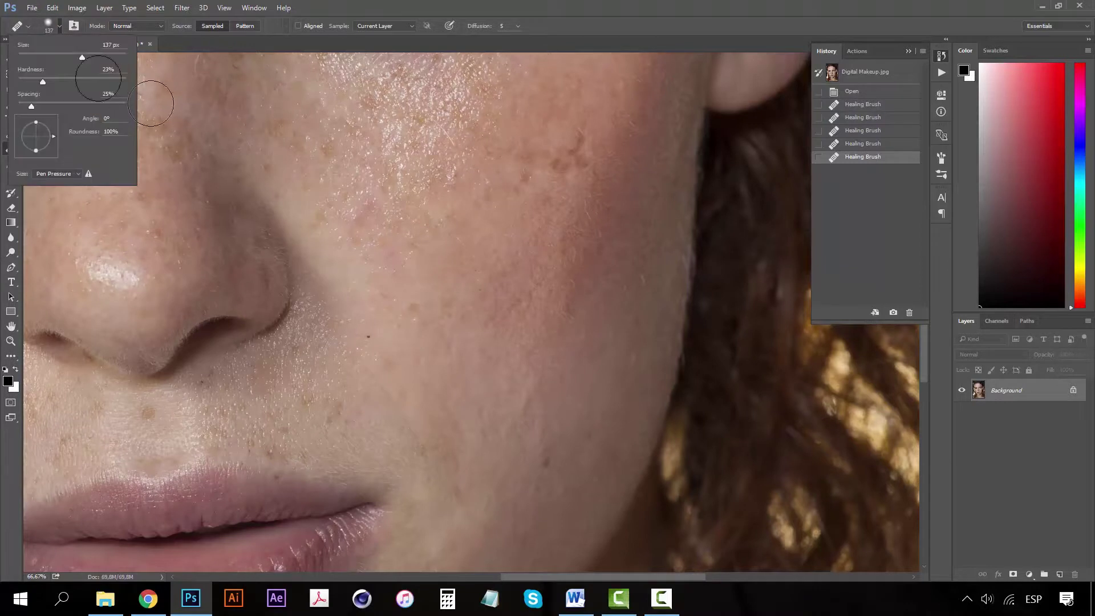
click(42, 55)
key(Return)
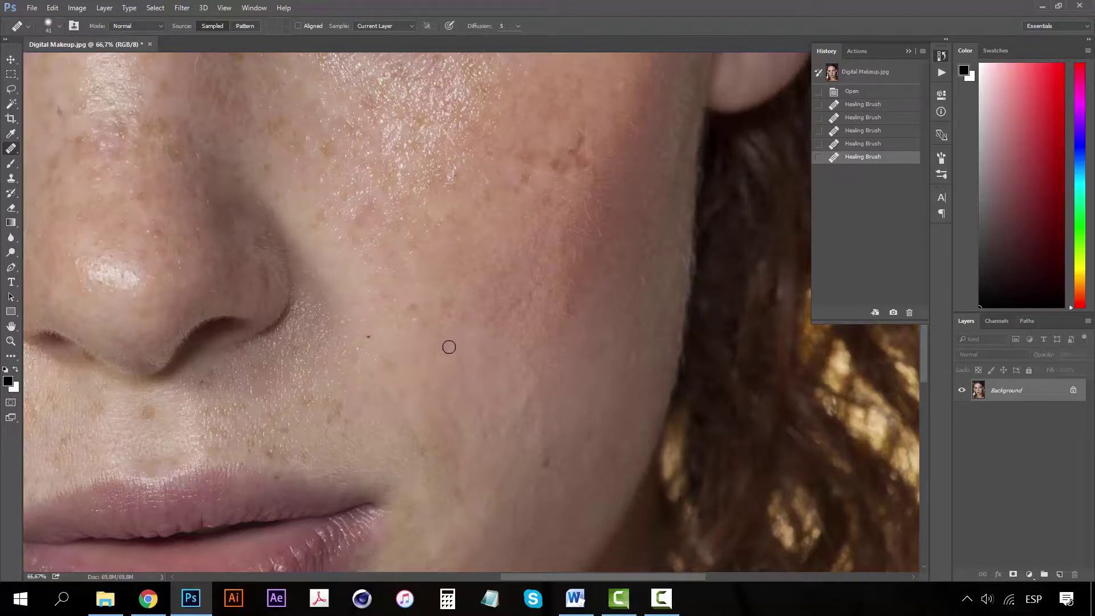
Step: Heal two small spots on the middle and lower cheek with the Healing Brush, and check the result on the whole face
click(450, 345)
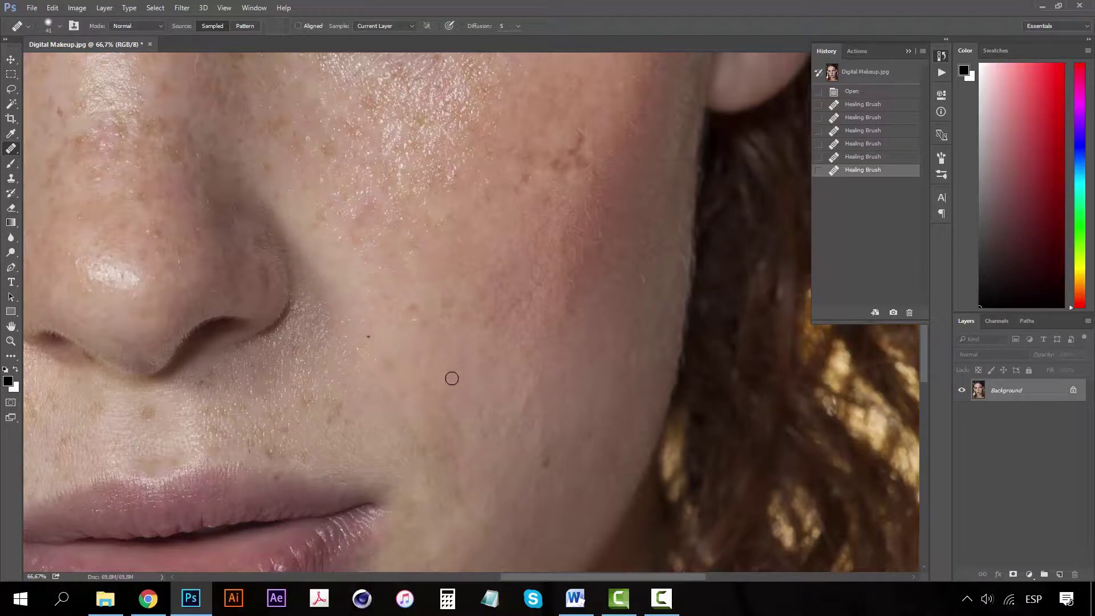
click(469, 423)
key(z)
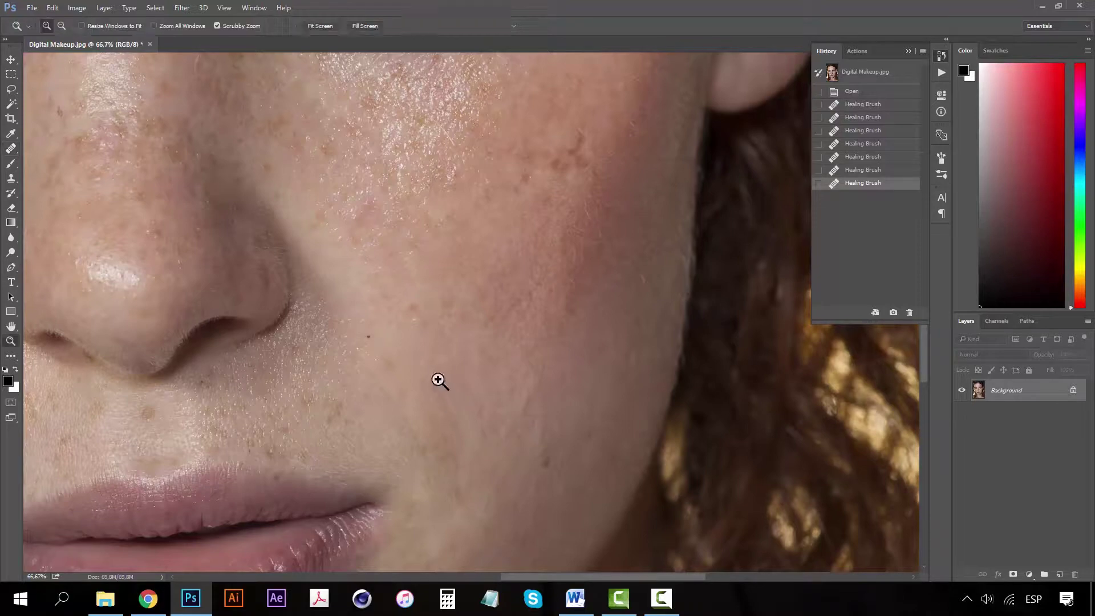
alt+click(440, 381)
alt+click(440, 381)
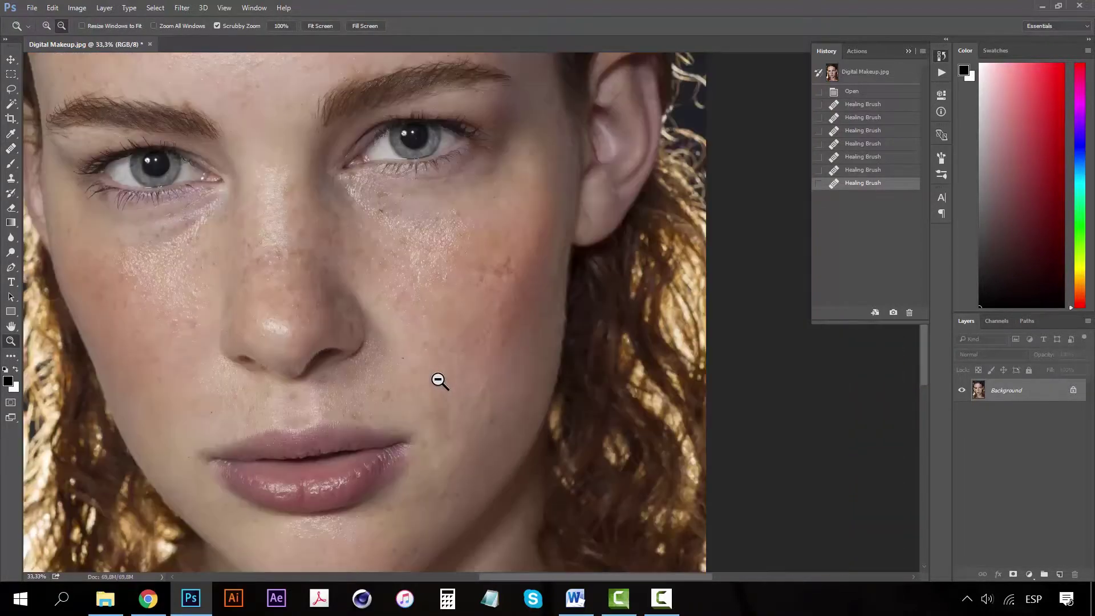
alt+click(435, 440)
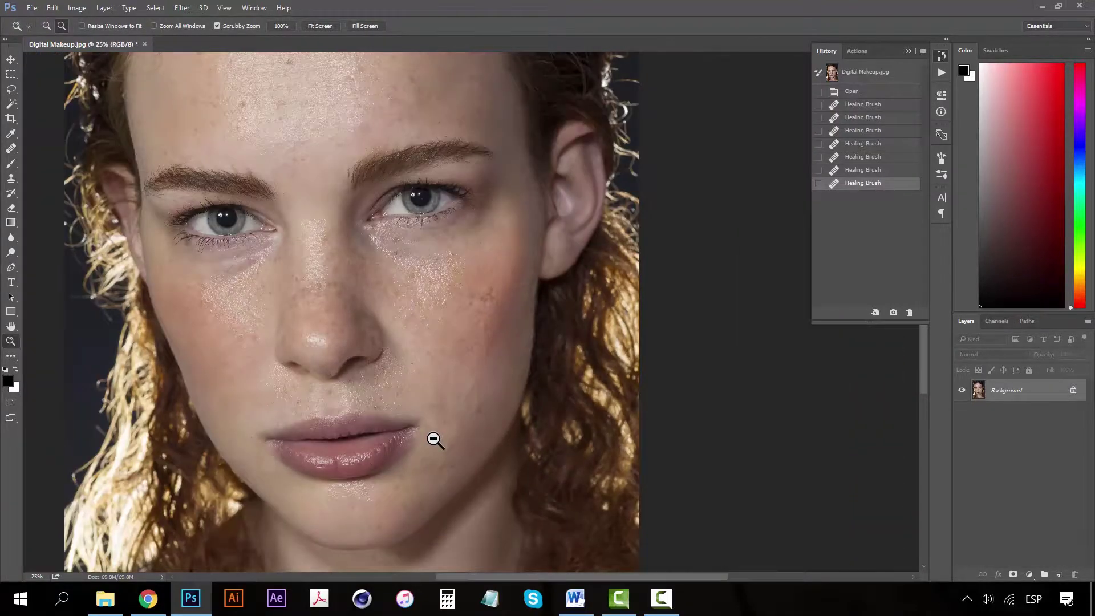
alt+click(435, 441)
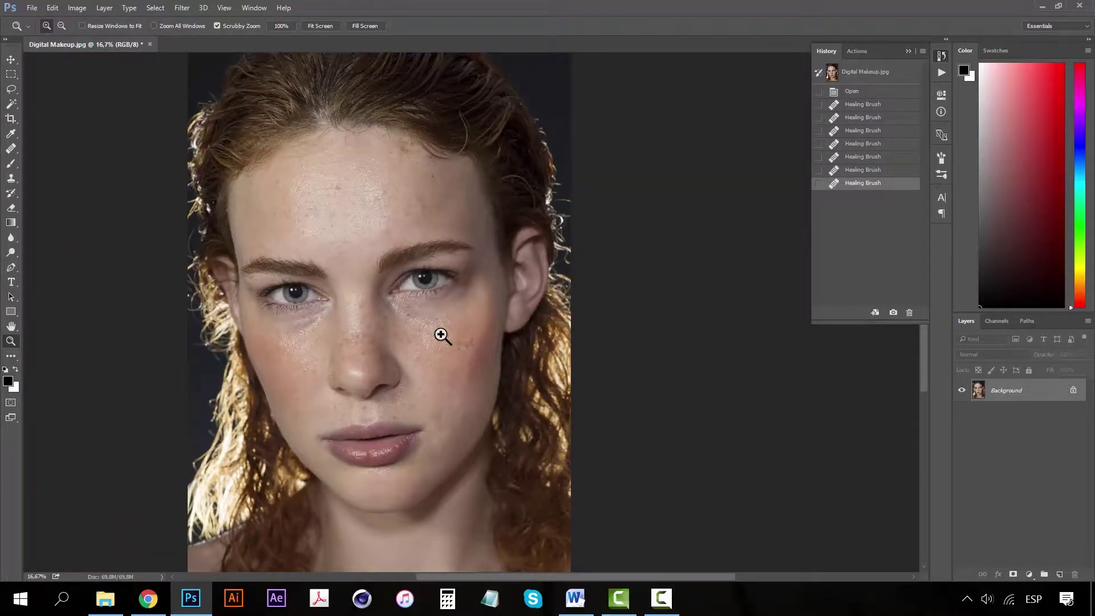
Step: Switch to the Healing Brush and set its size to 146 px for the blemish cluster on the upper cheek
click(461, 351)
click(462, 353)
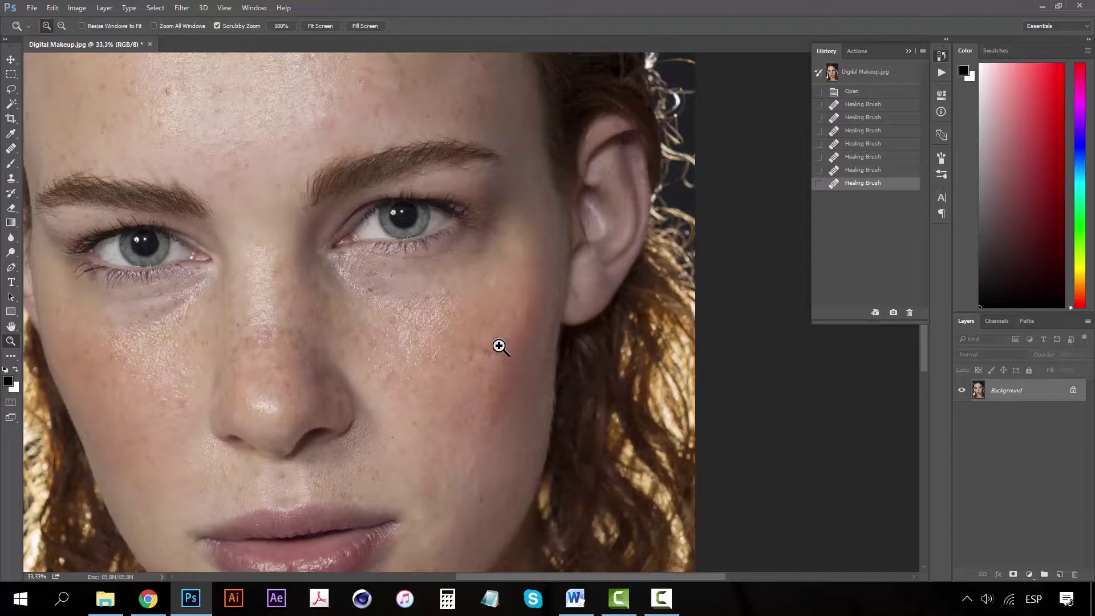
key(s)
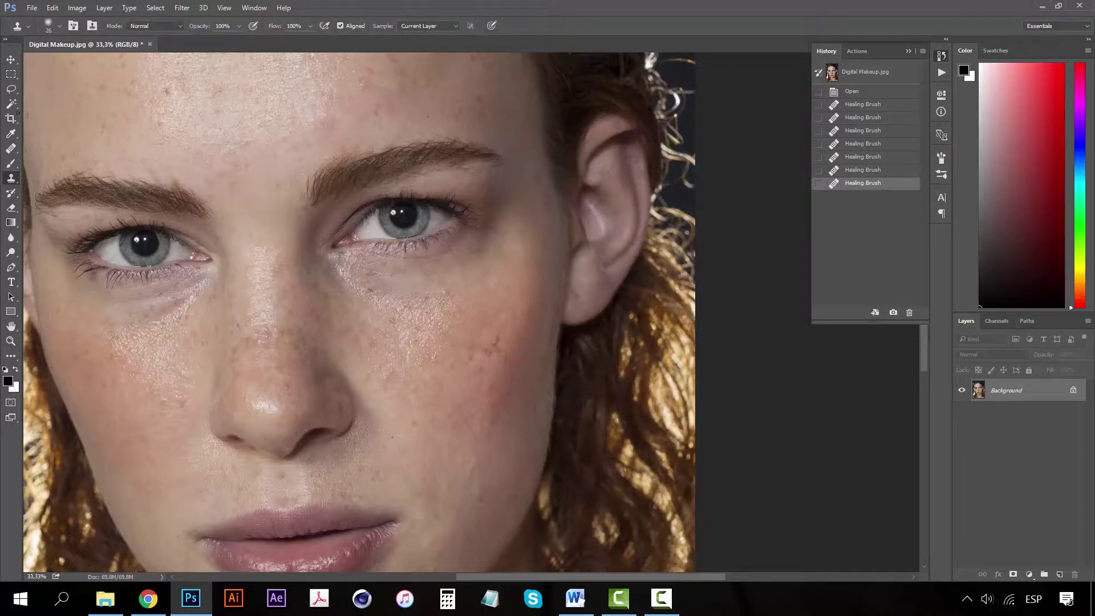
key(j)
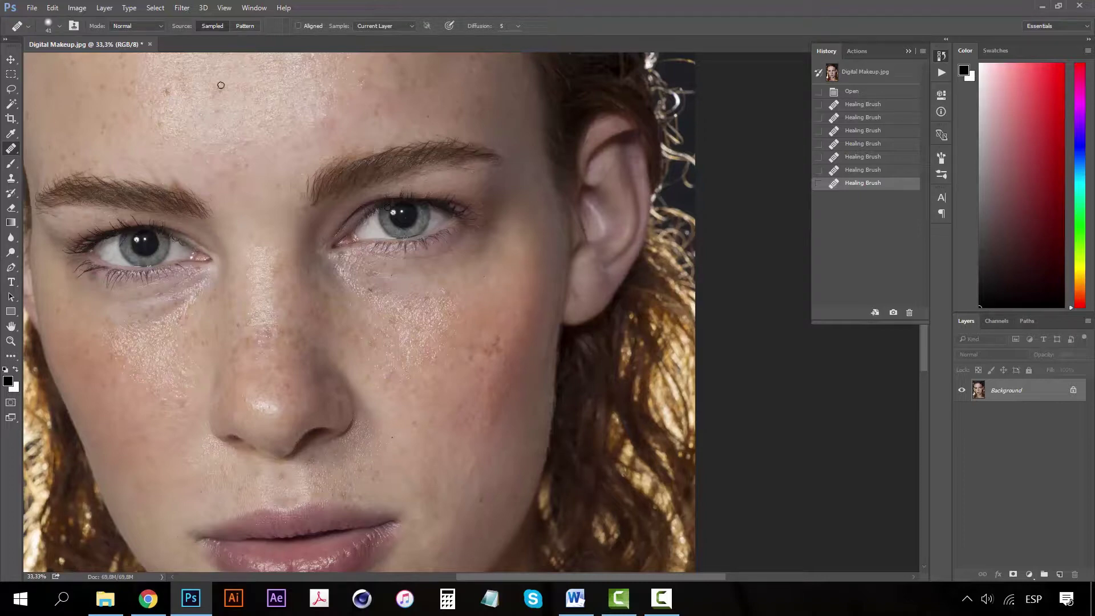
click(59, 26)
drag(57, 56, 85, 56)
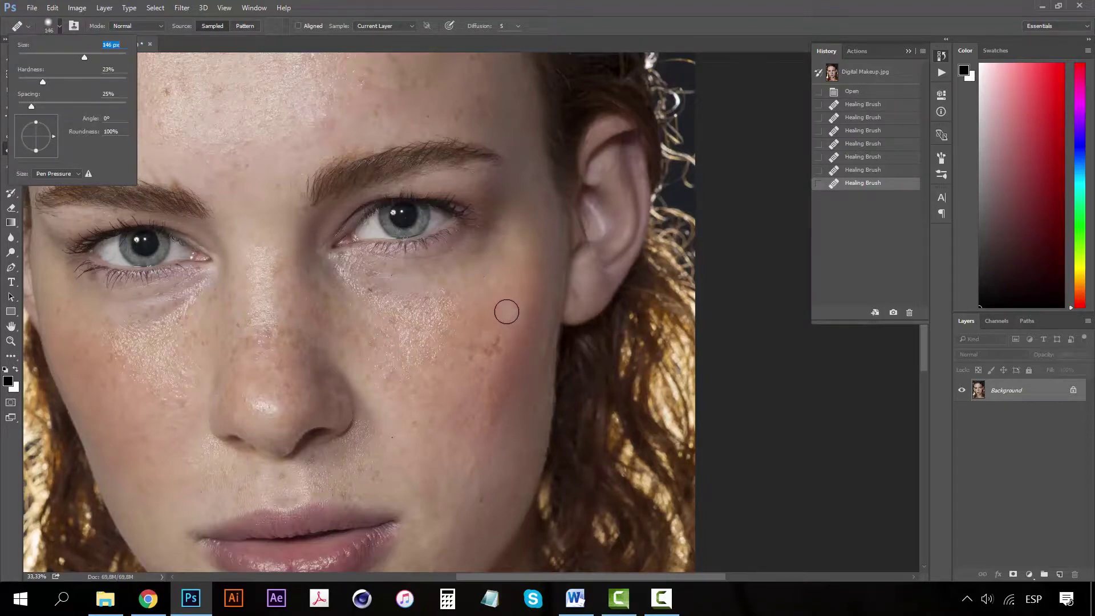
Step: Sample clean skin nearby and heal the cluster of dark blemishes on the upper cheek, then check the result on the face
click(485, 423)
click(518, 317)
alt+click(477, 386)
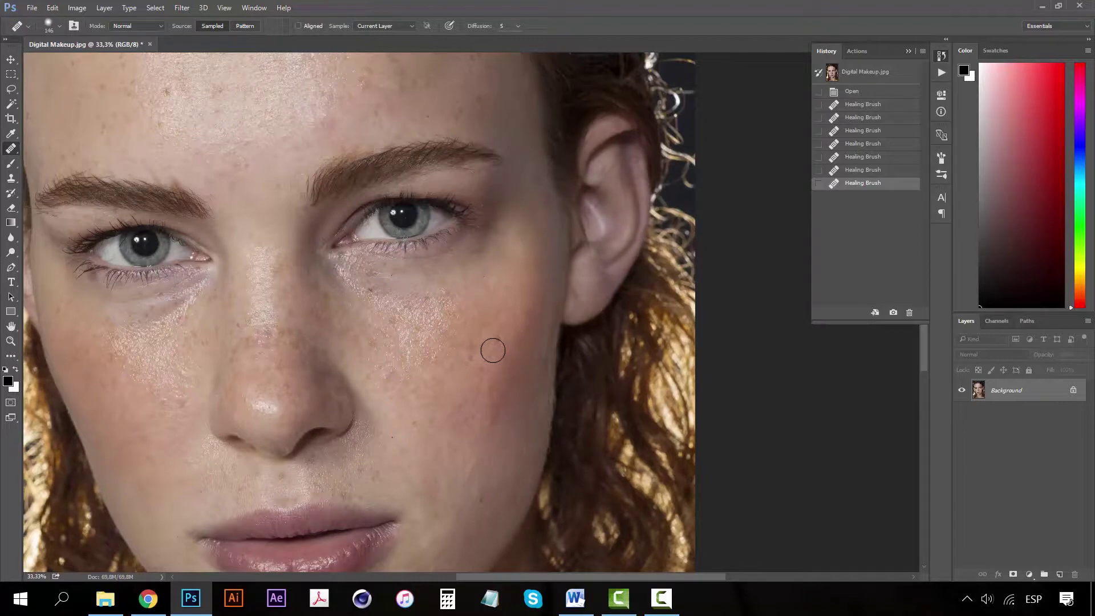
click(500, 401)
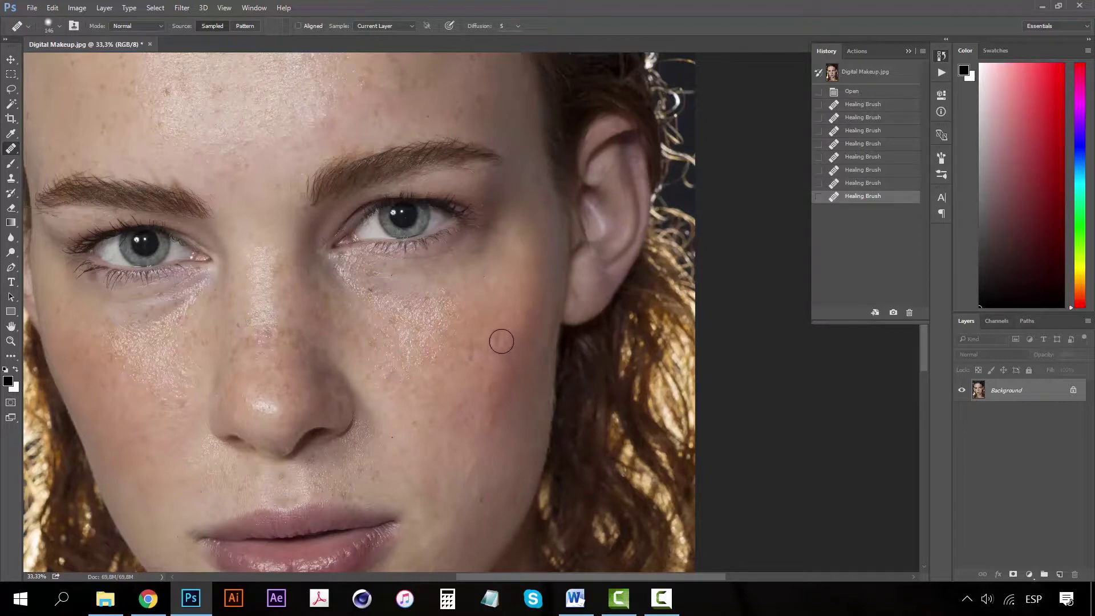
click(496, 432)
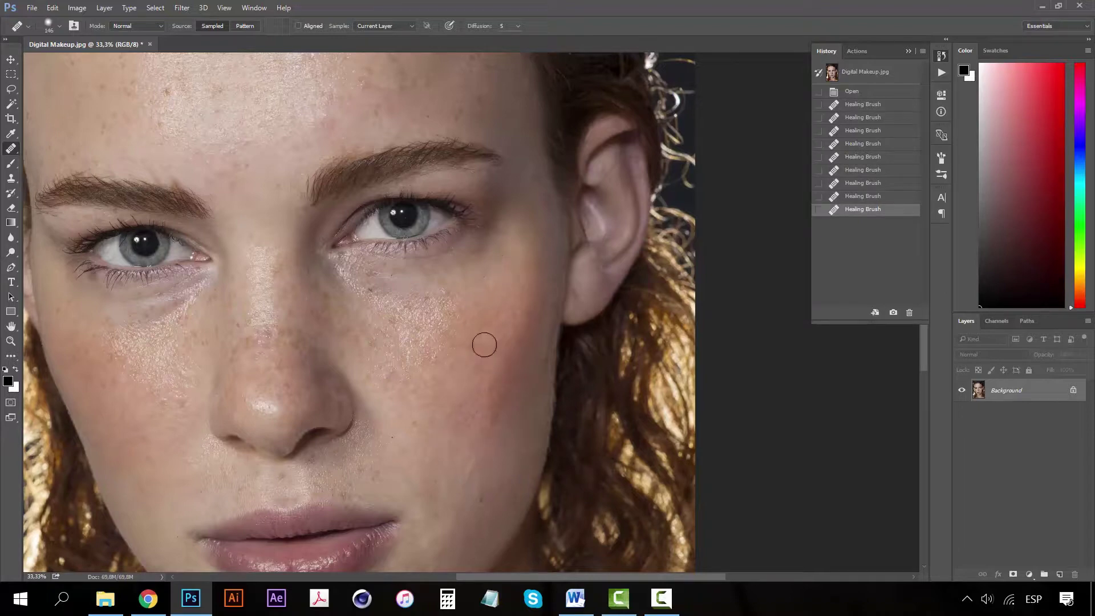
key(z)
alt+click(463, 369)
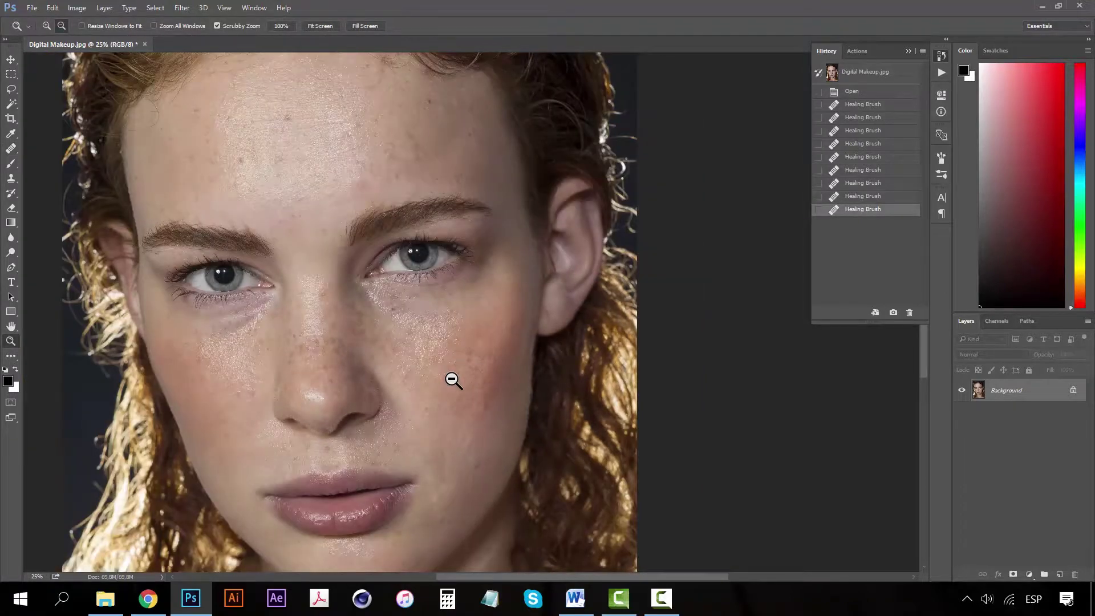
drag(477, 383, 548, 366)
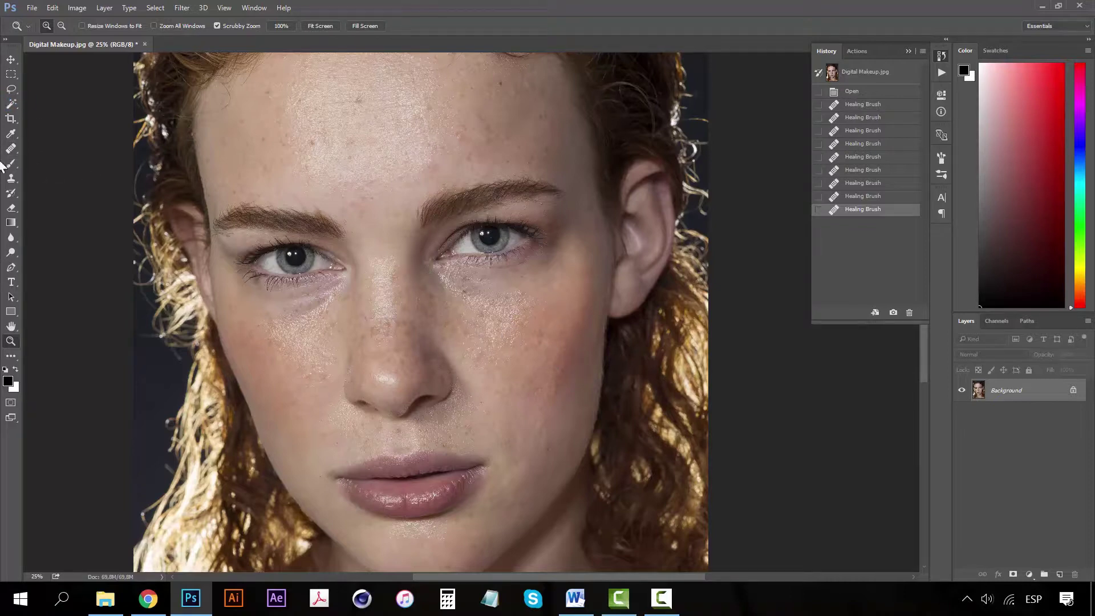
Step: Examine the skin around the nose, under the eye and on the cheek up close for remaining small spots
click(527, 289)
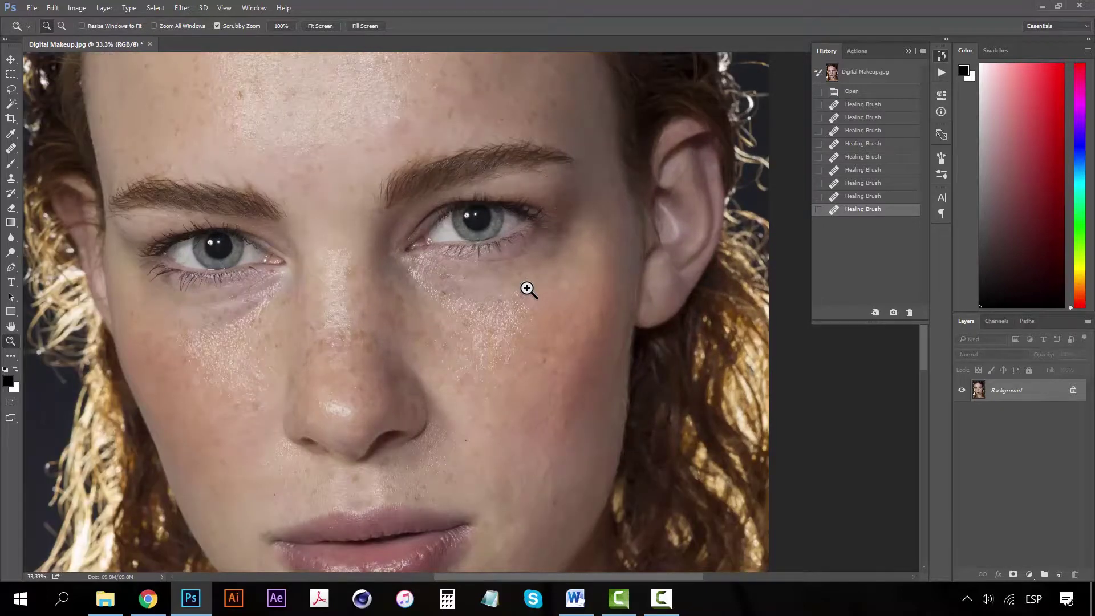
click(527, 290)
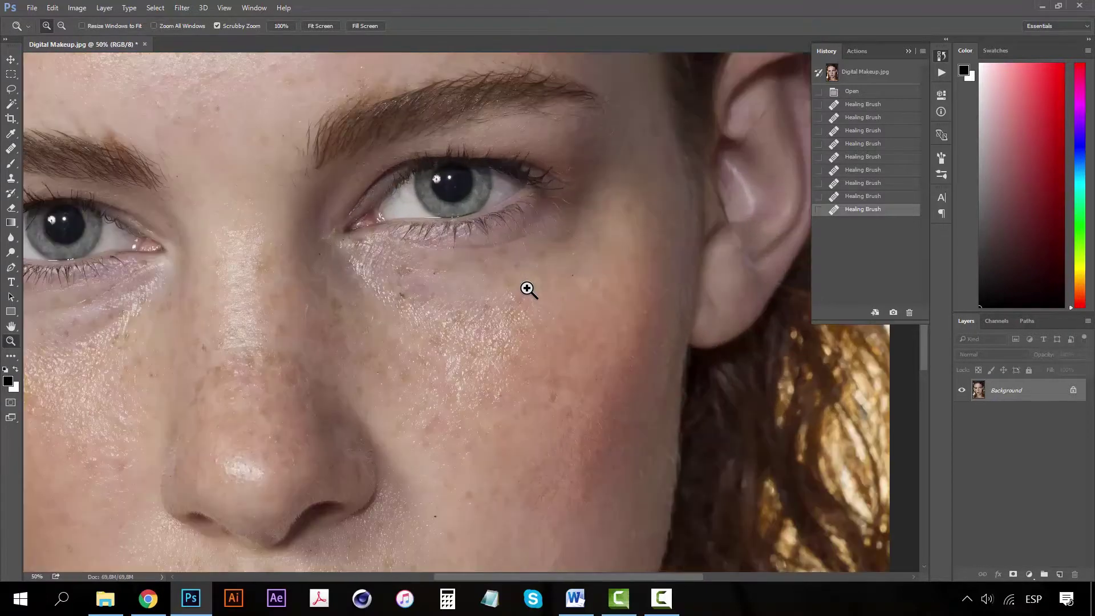
drag(435, 324, 484, 352)
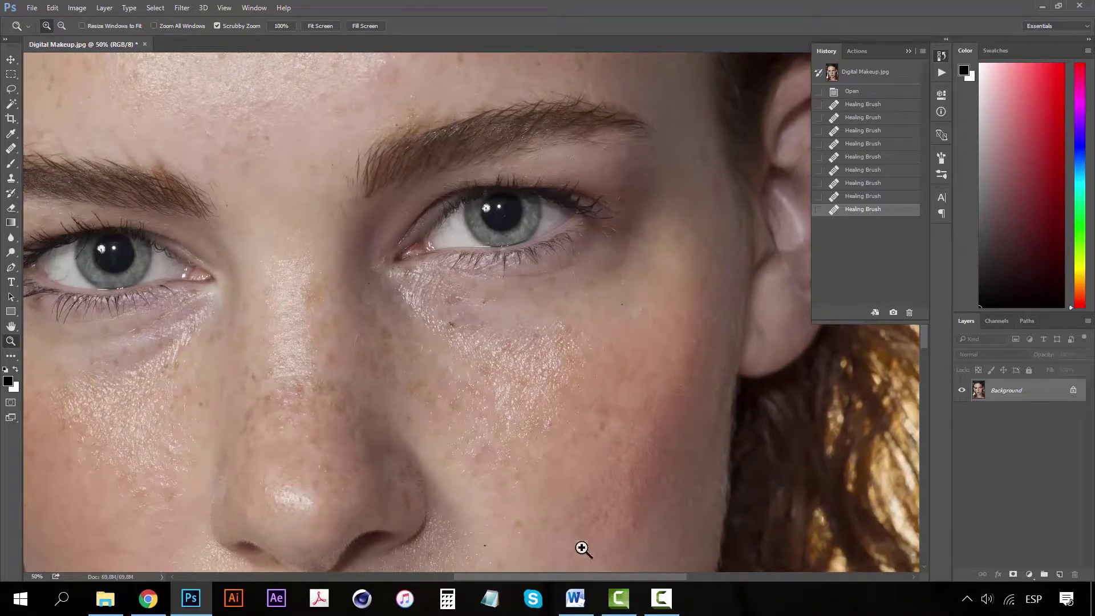
drag(560, 420, 561, 419)
drag(550, 479, 561, 419)
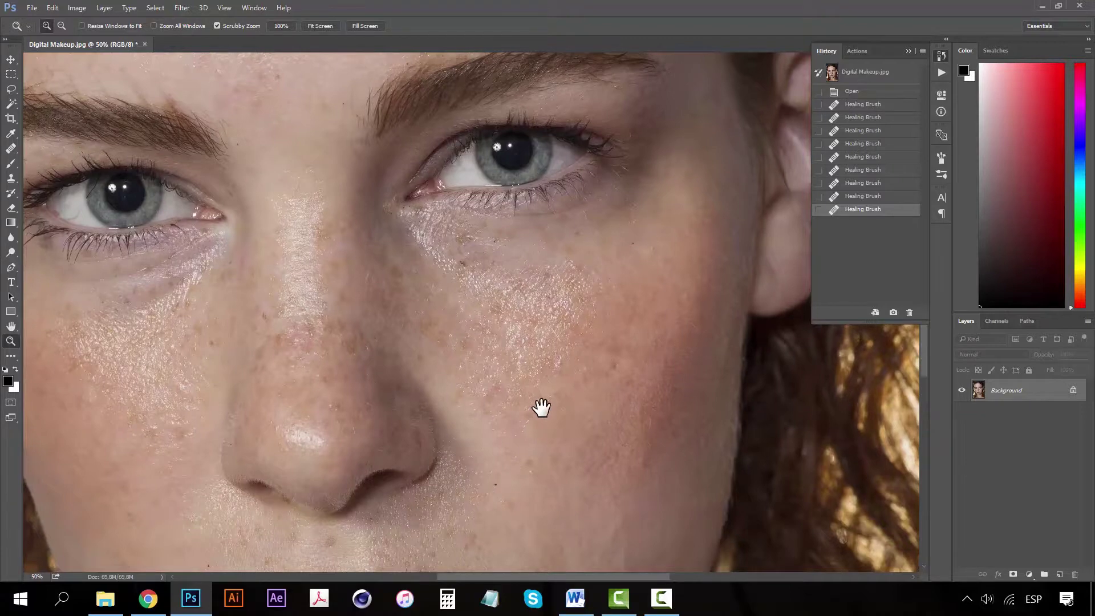
drag(540, 408, 541, 421)
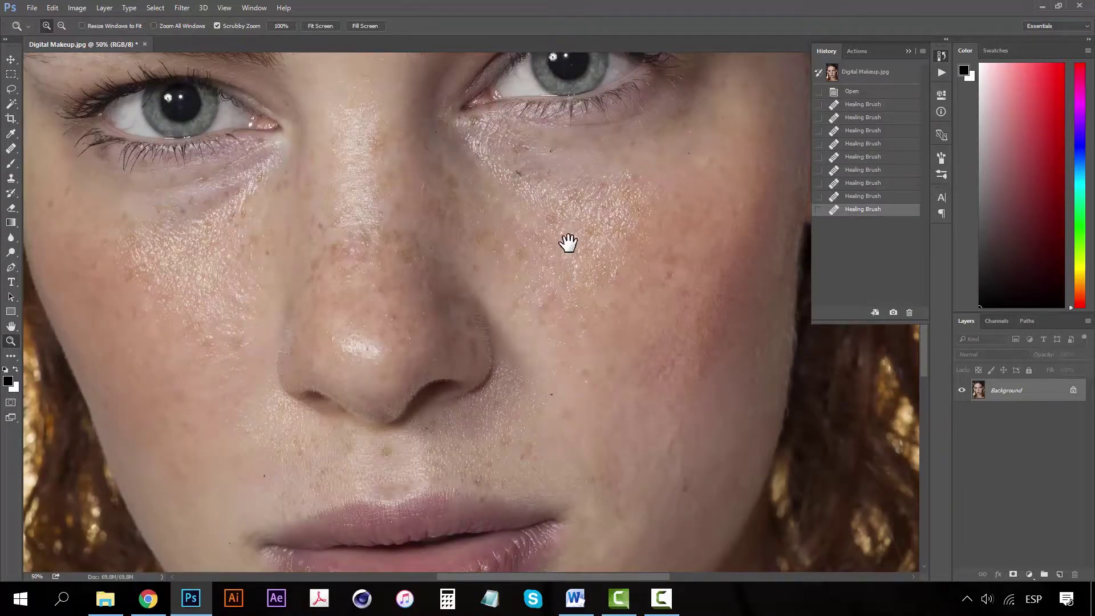
drag(571, 228, 566, 250)
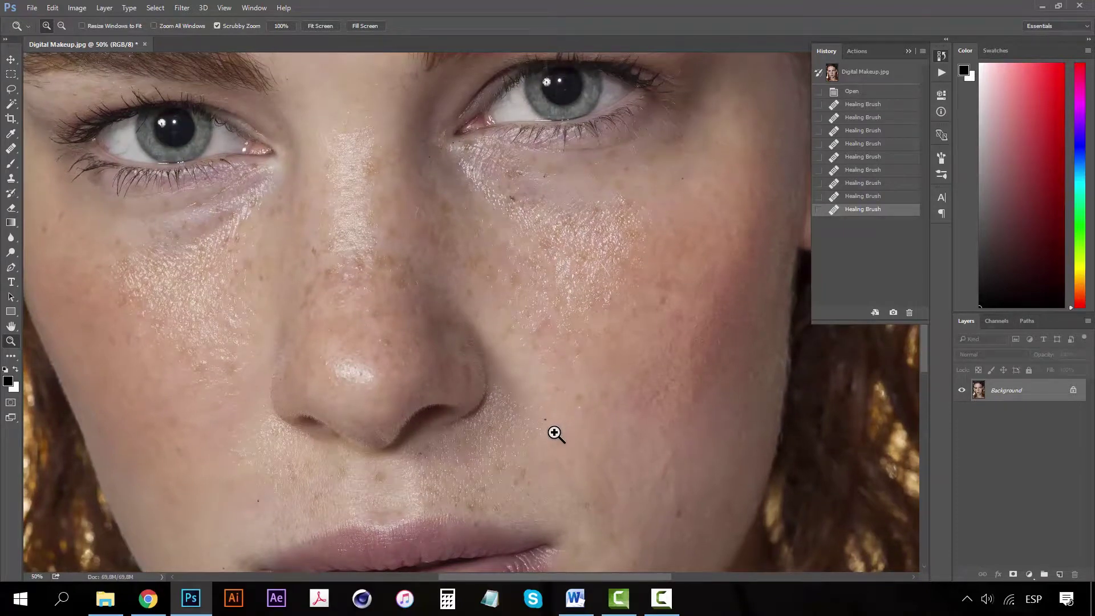
click(542, 435)
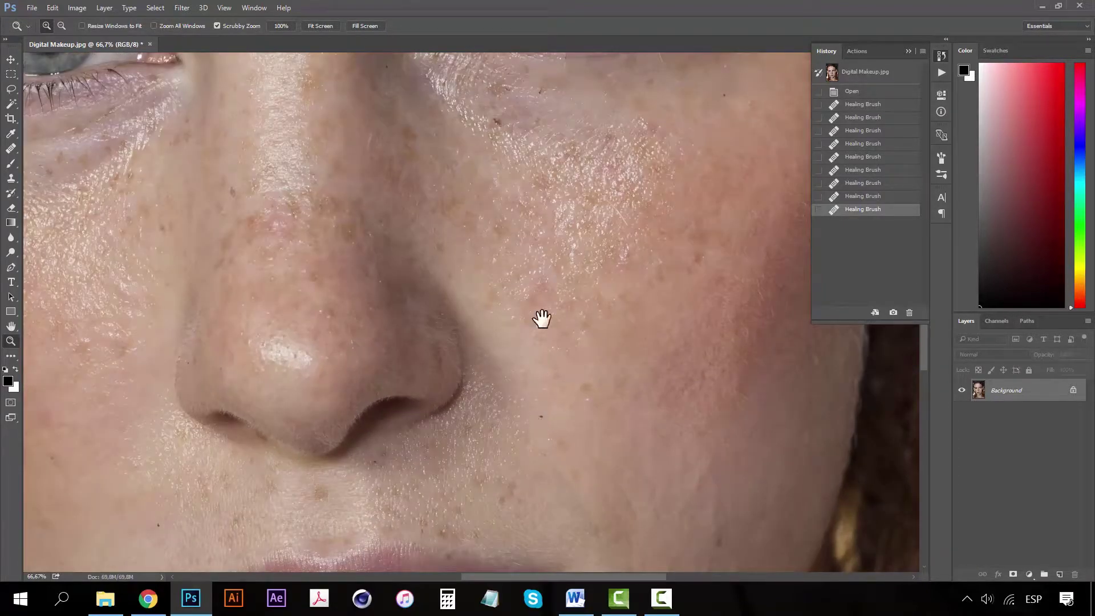
drag(539, 348, 547, 385)
drag(481, 167, 468, 241)
drag(637, 181, 443, 227)
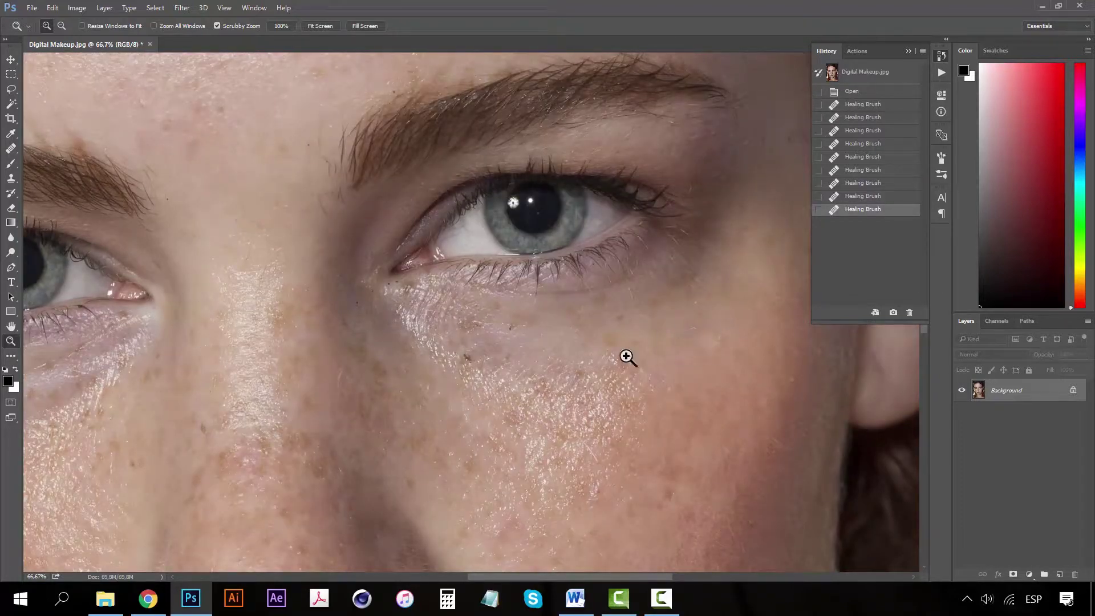
scroll(556, 331, down, 3)
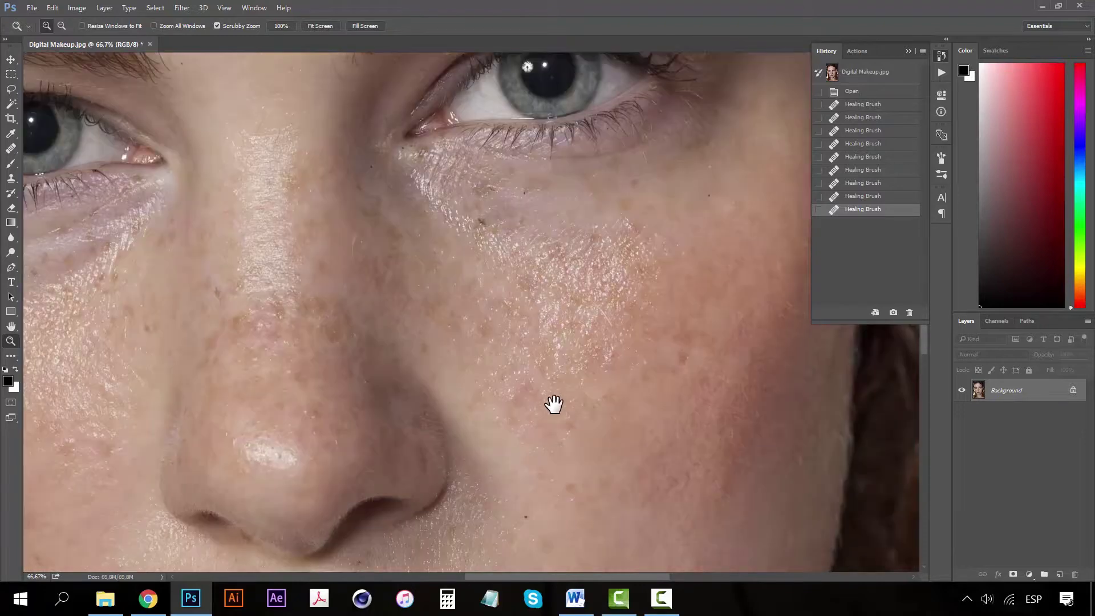
scroll(553, 400, down, 2)
Step: Reduce the Healing Brush size to 66 px, sample clean skin, and heal the small dark spot on the cheek beside the nostril
key(s)
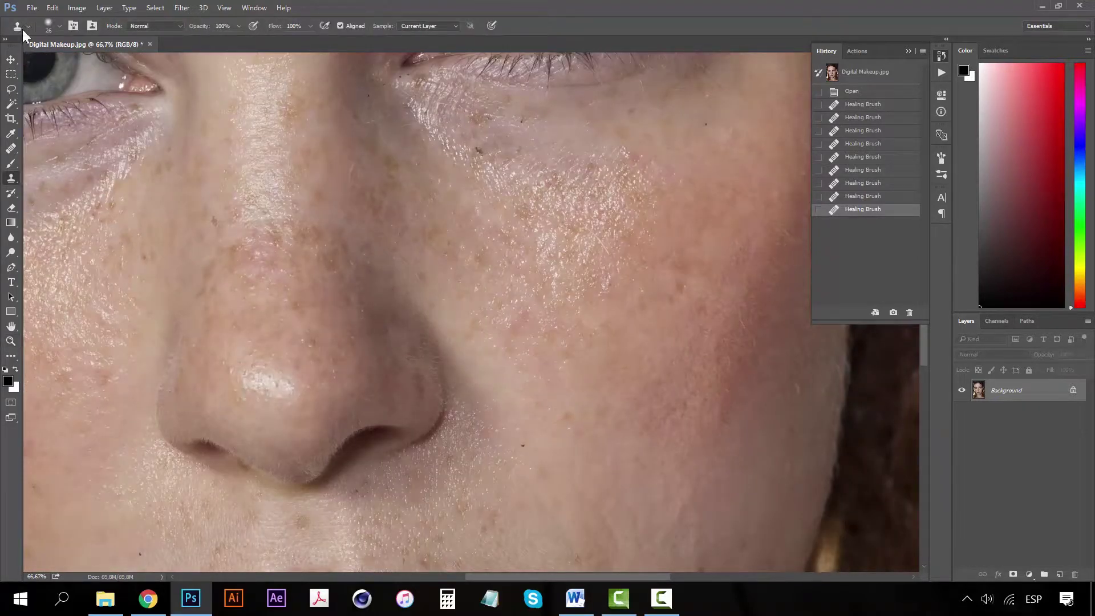
click(11, 148)
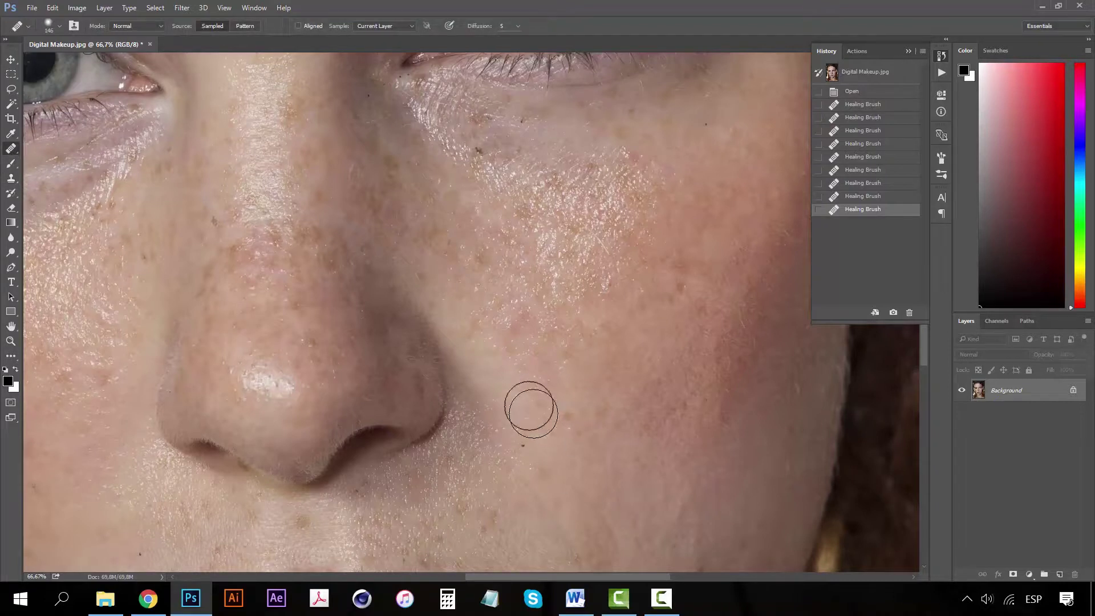
click(534, 412)
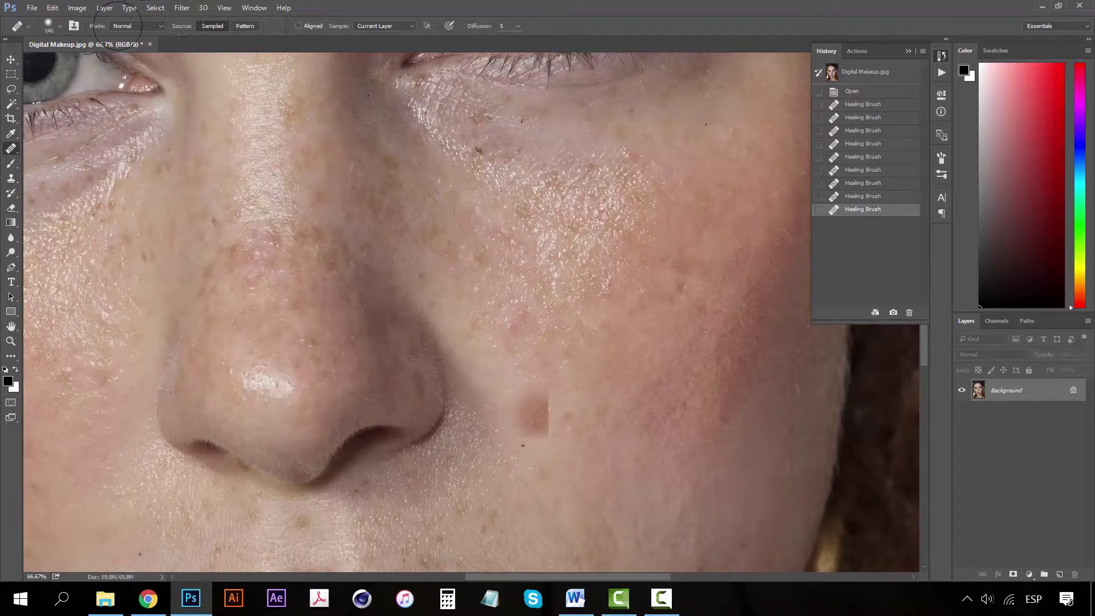
click(58, 26)
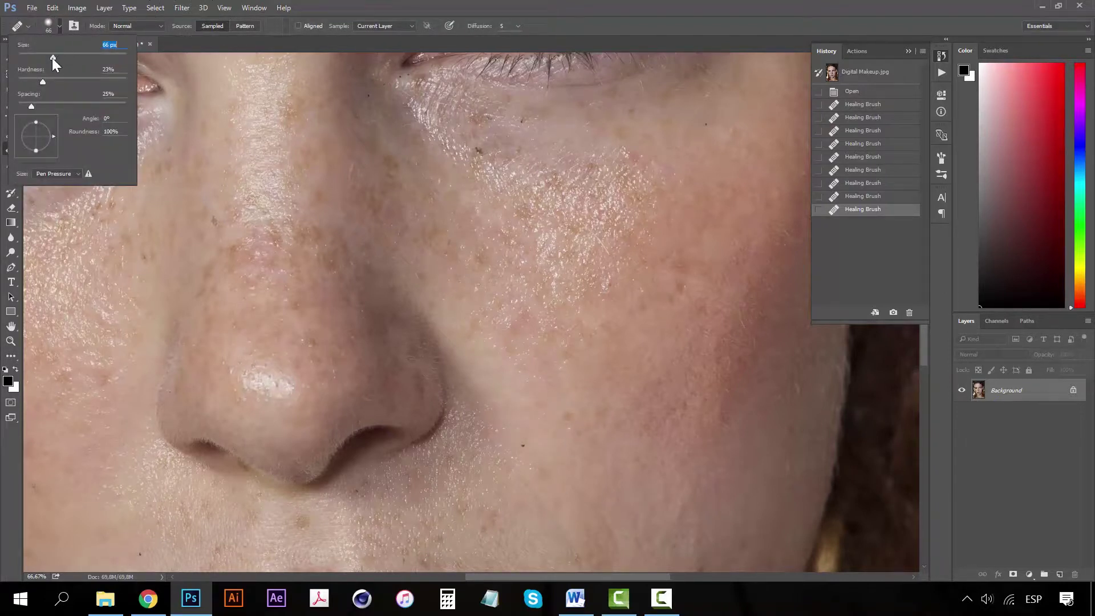
click(632, 11)
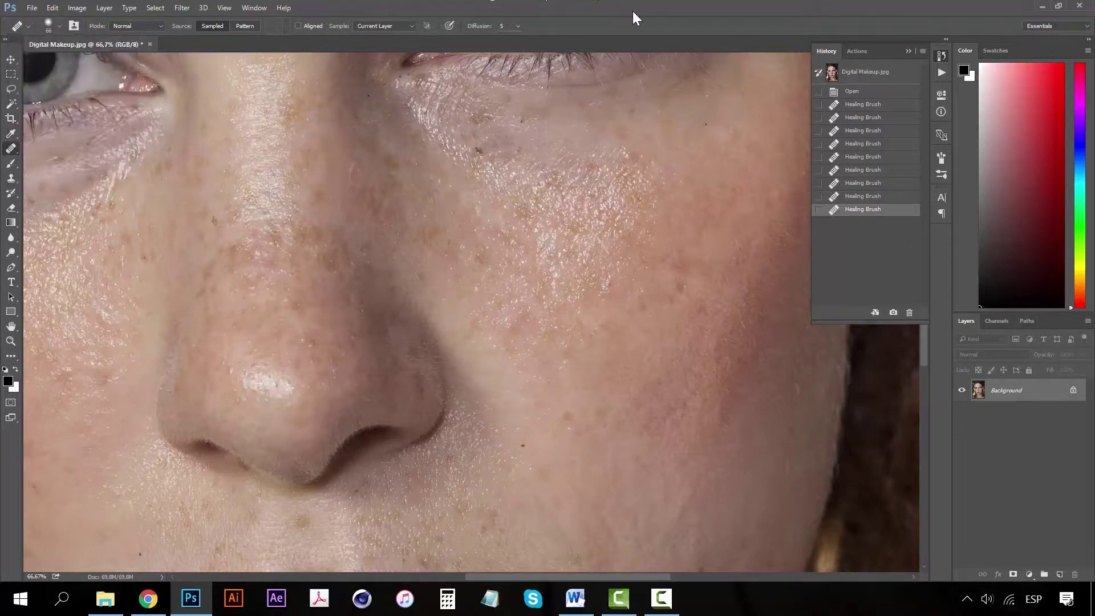
alt+click(546, 445)
click(547, 473)
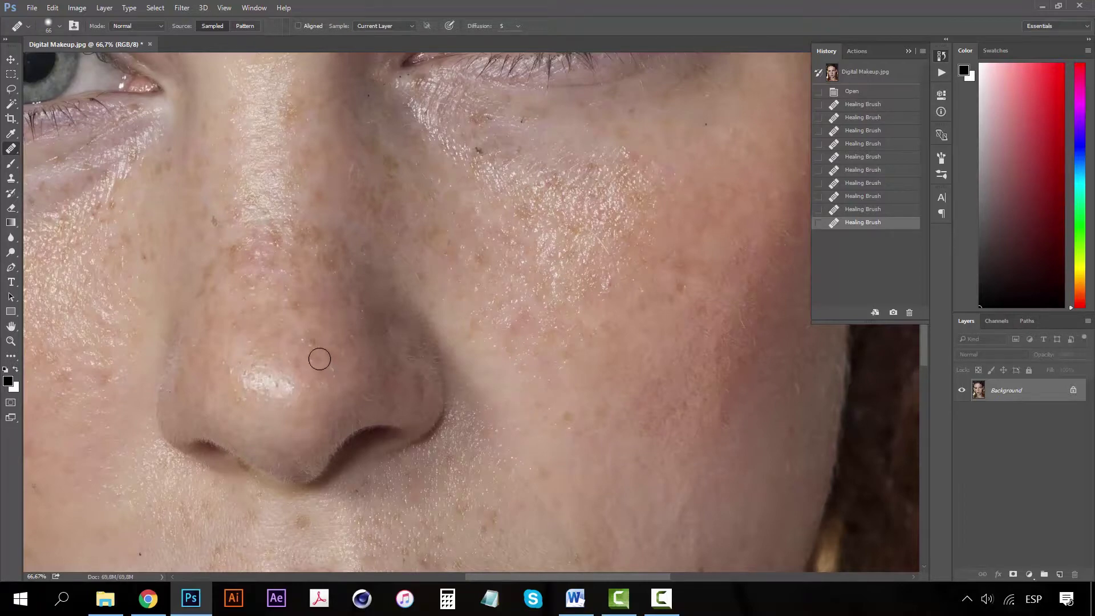
Step: Sample clean skin and heal the small dark spots above and beside the mouth corner on the opposite side of the face
drag(308, 282, 531, 234)
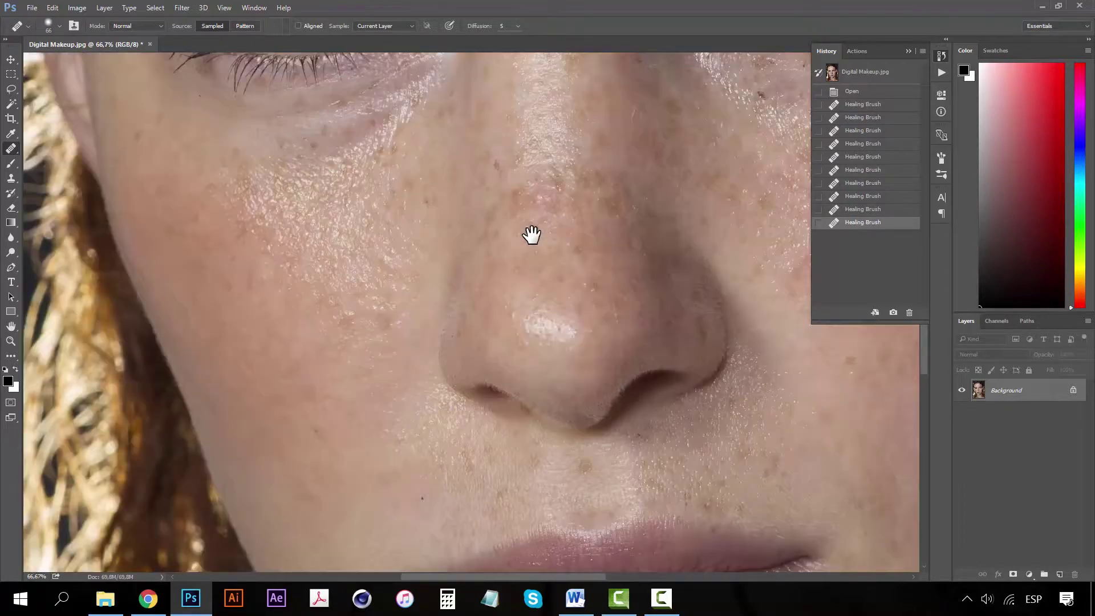
drag(509, 390, 512, 363)
alt+click(424, 448)
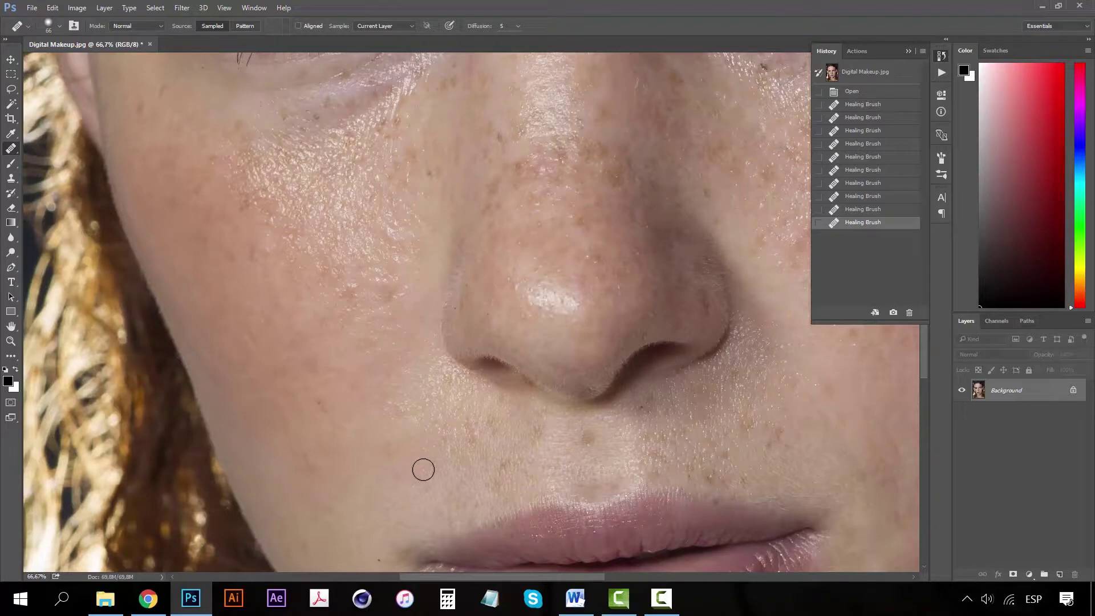
click(421, 495)
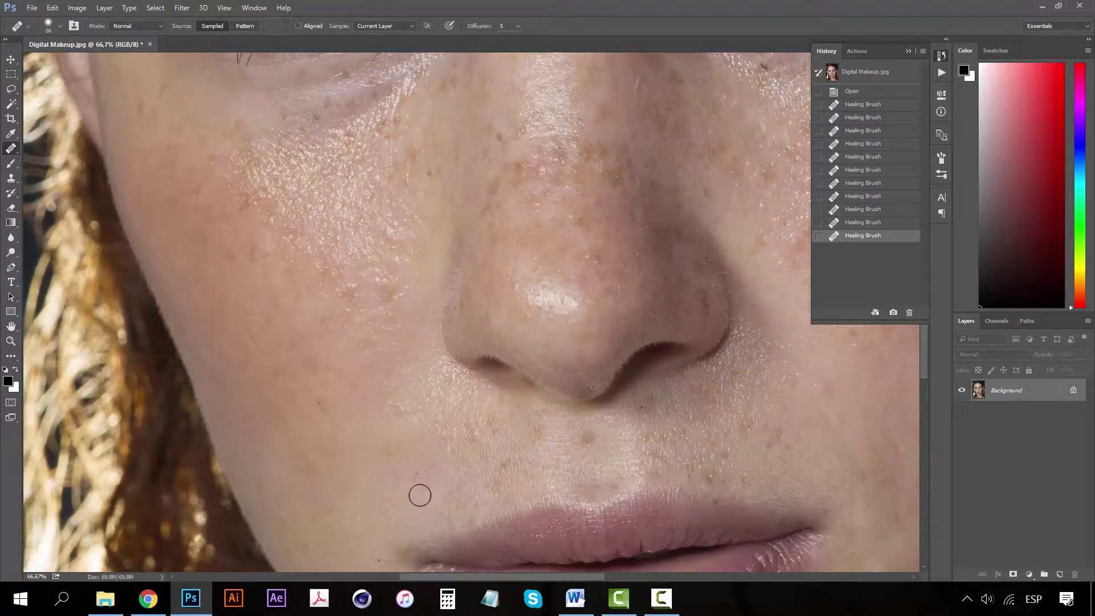
drag(402, 508, 442, 379)
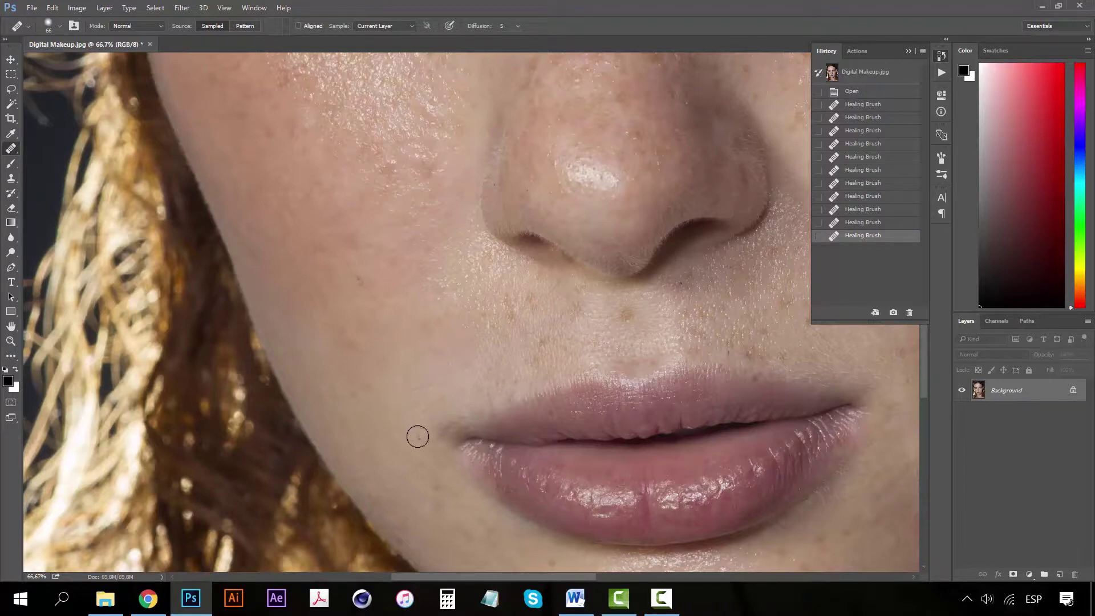
click(418, 437)
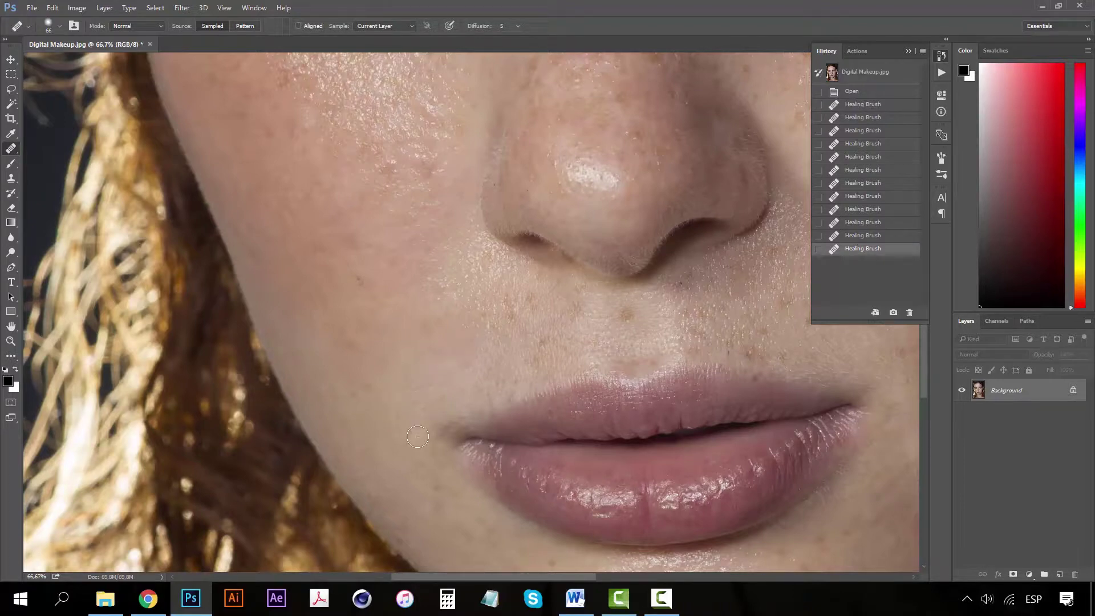
click(597, 324)
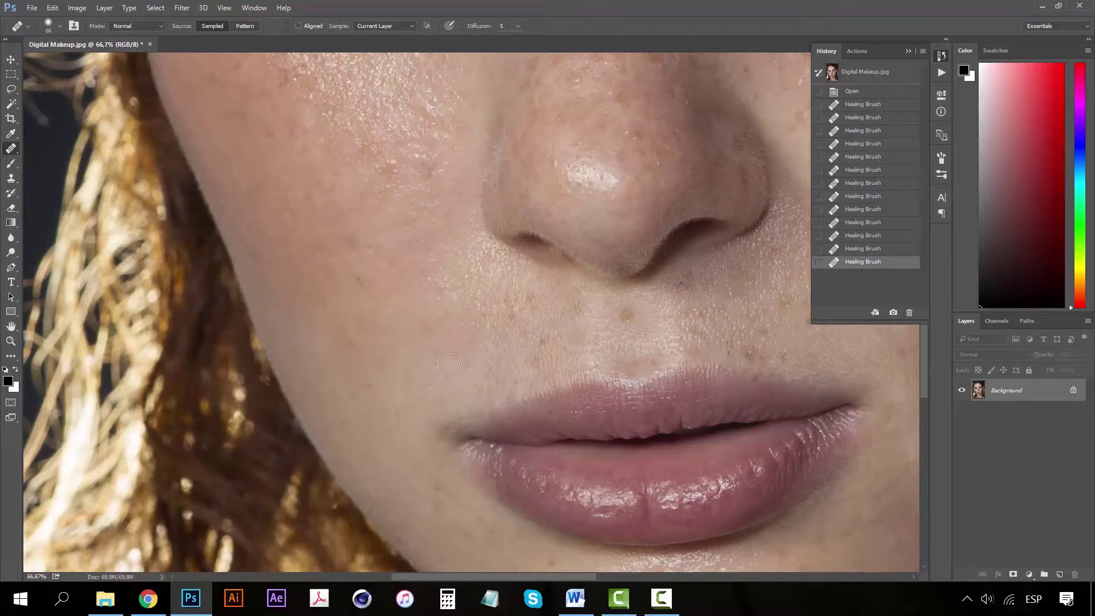
key(z)
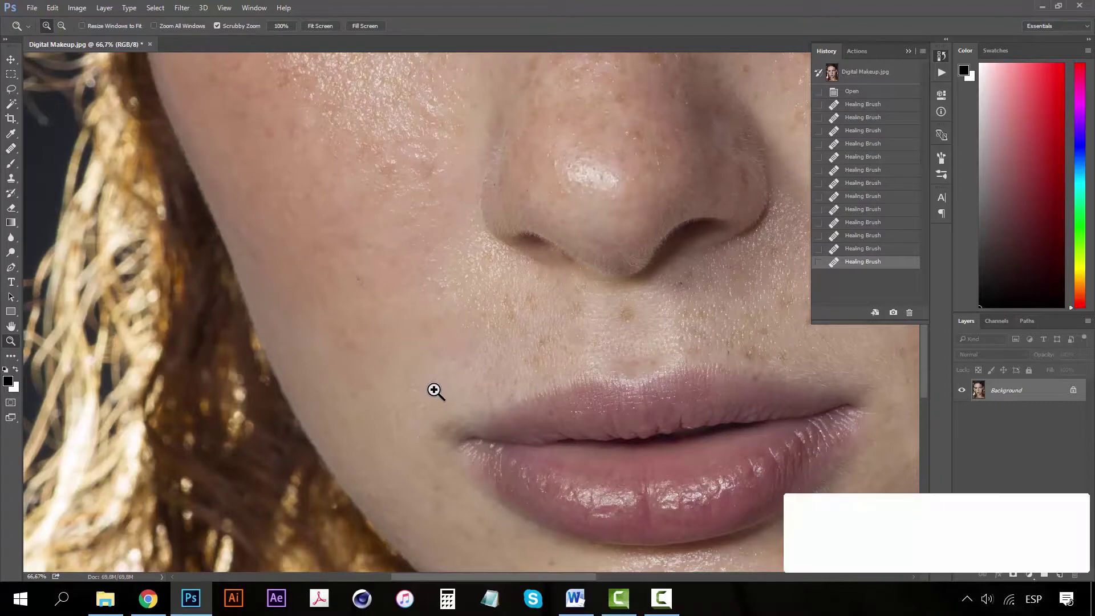
key(ctrl+minus)
key(ctrl+minus)
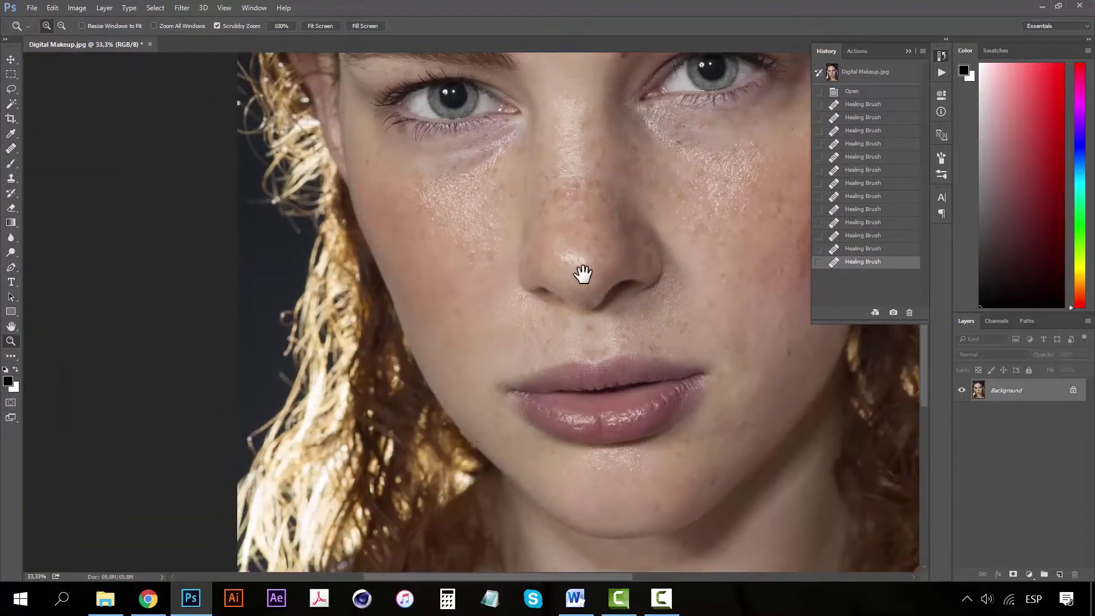
Step: Sample clean skin with the Healing Brush and heal the tiny dark spot on the upper cheek below the outer eye corner
drag(575, 242, 538, 299)
drag(499, 332, 447, 367)
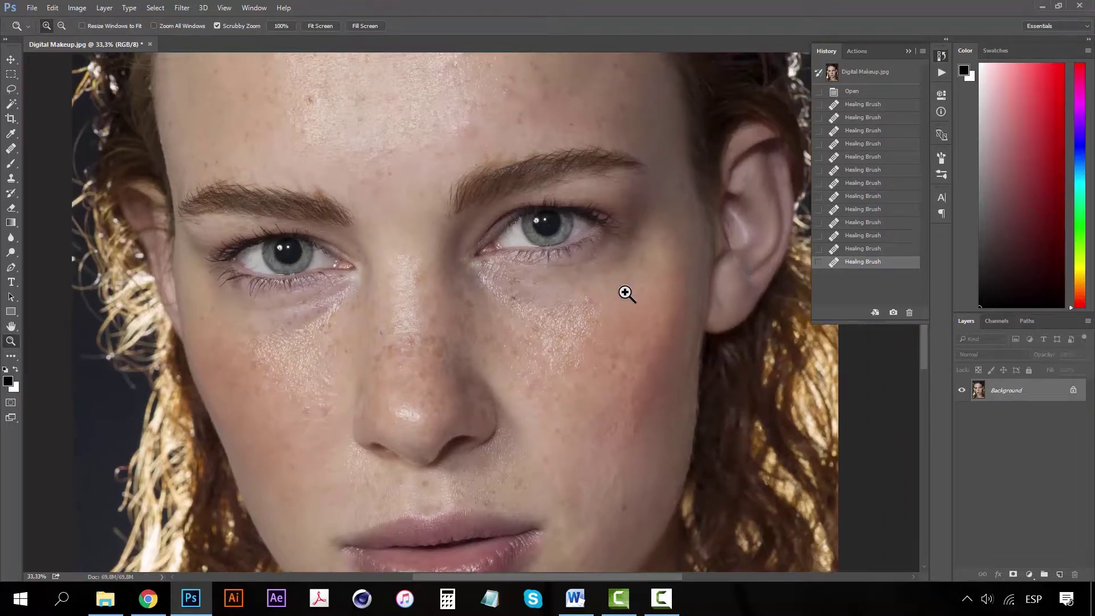
click(582, 308)
click(632, 289)
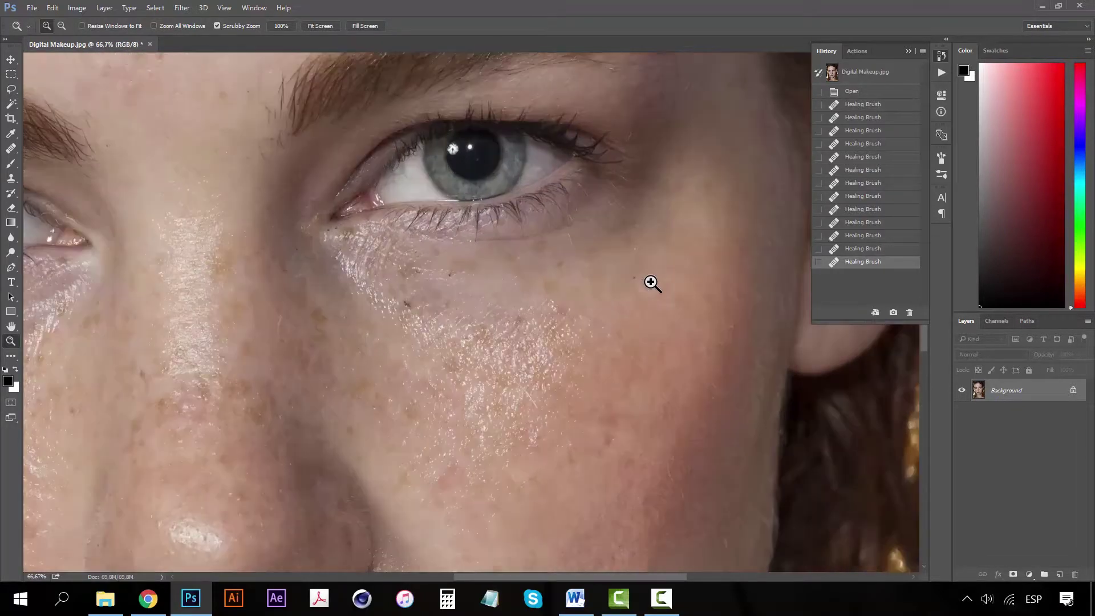
key(s)
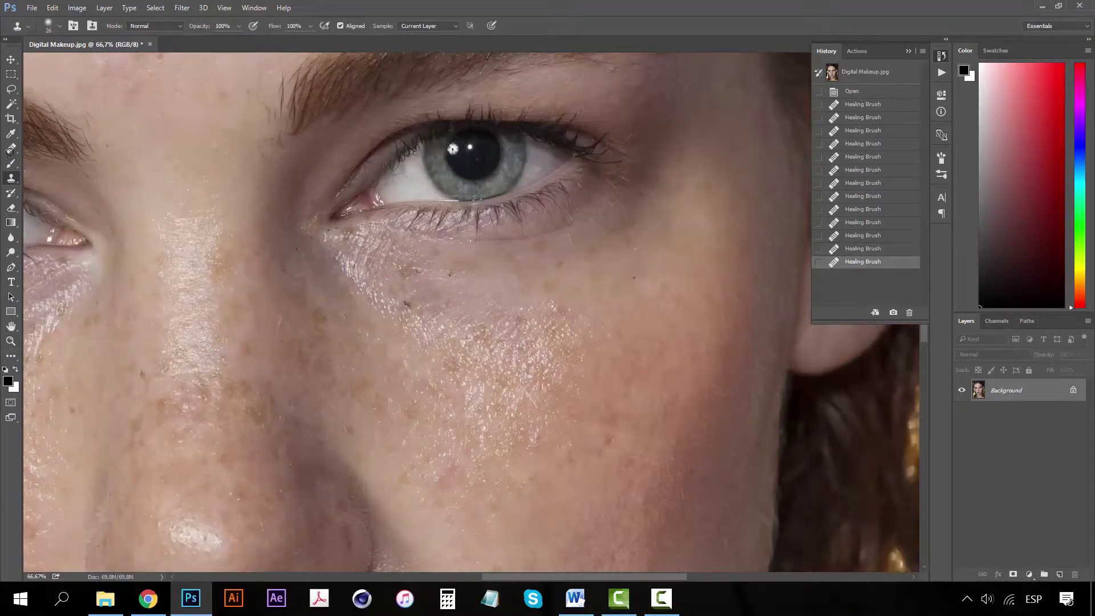
key(j)
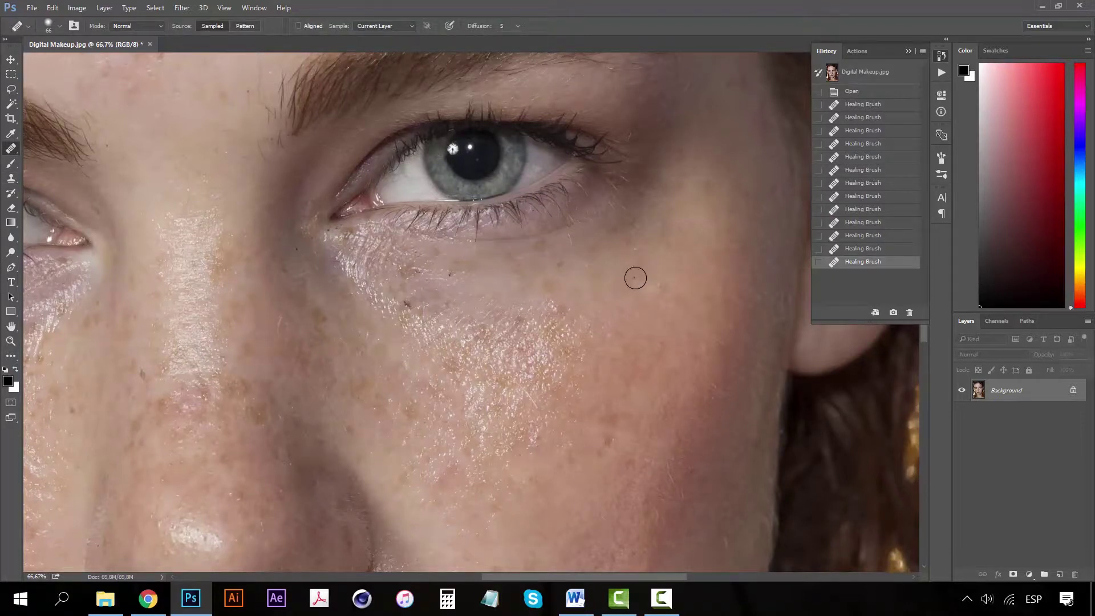
click(680, 312)
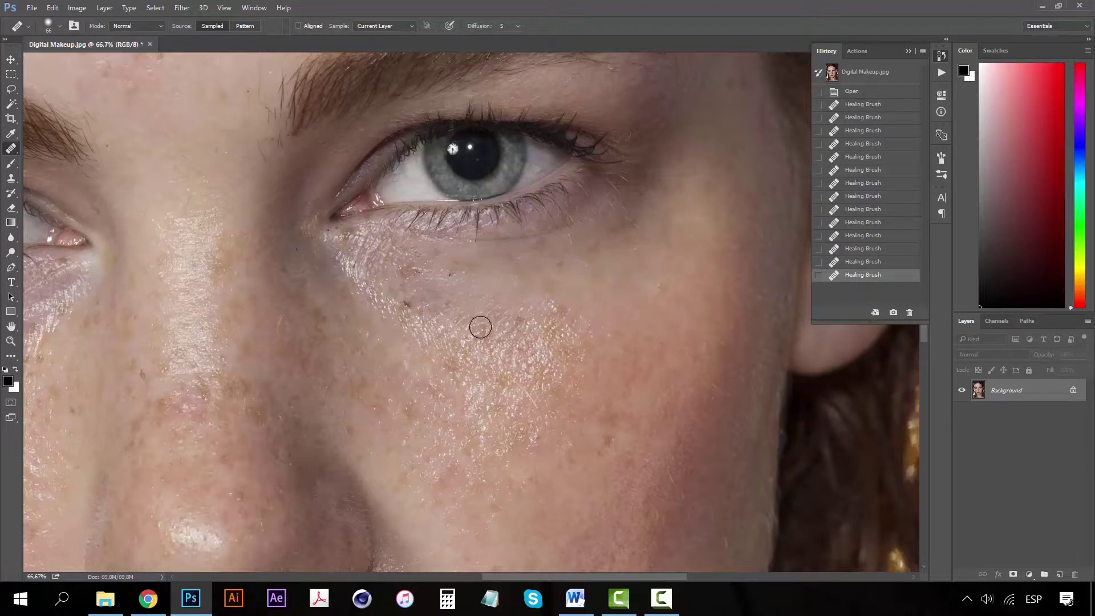
Step: Heal the reddish patch on the forehead just below the hairline using clean skin sampled nearby
key(space)
drag(296, 267, 567, 391)
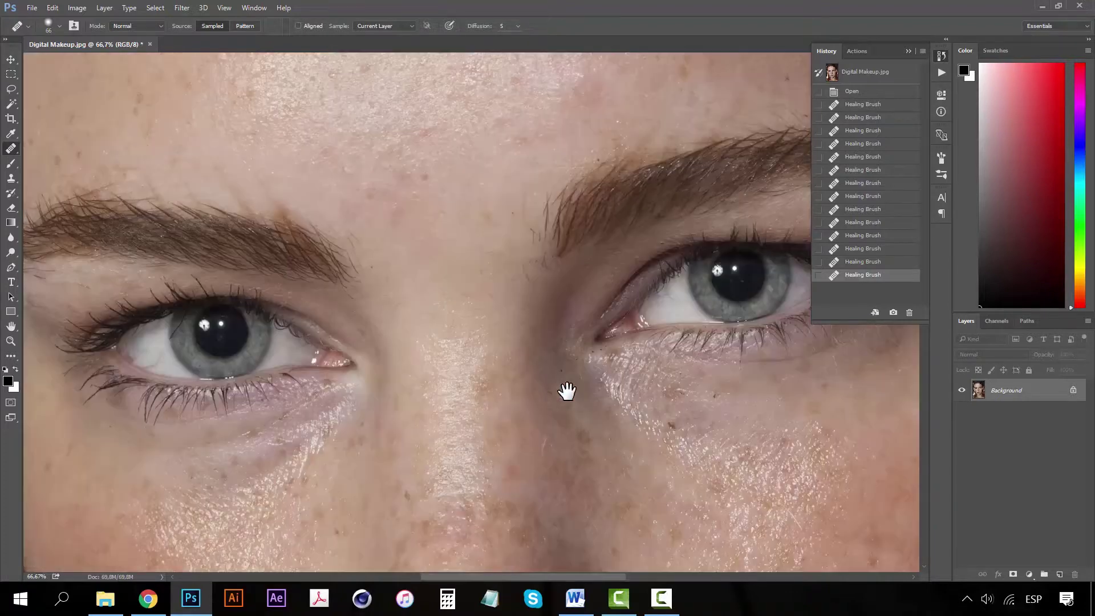
key(space)
drag(344, 148, 433, 316)
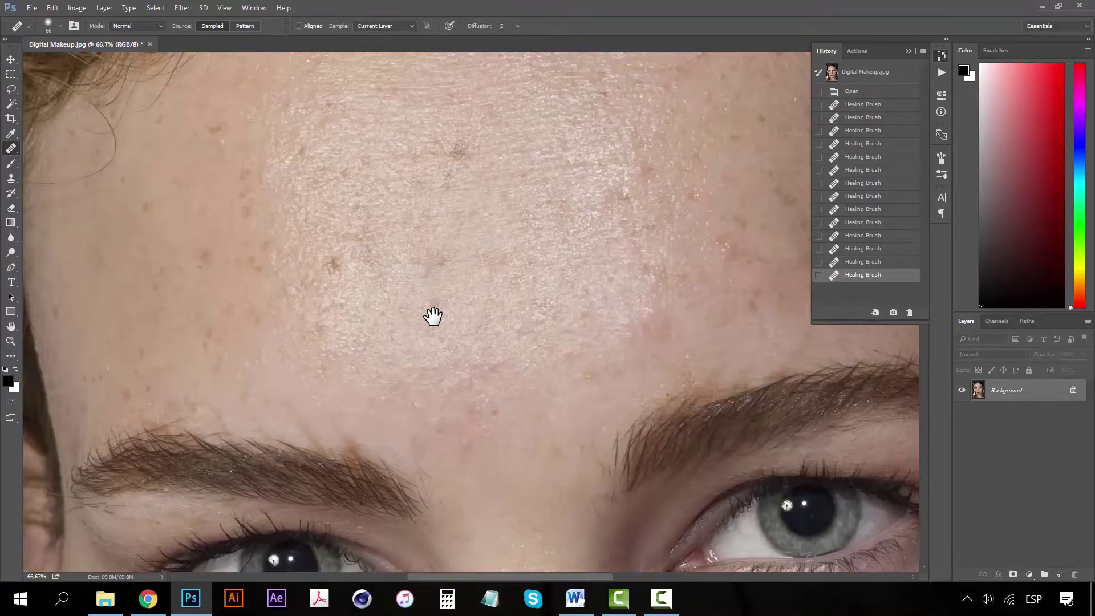
mouse_move(599, 218)
mouse_down()
mouse_move(421, 347)
mouse_move(402, 349)
mouse_up()
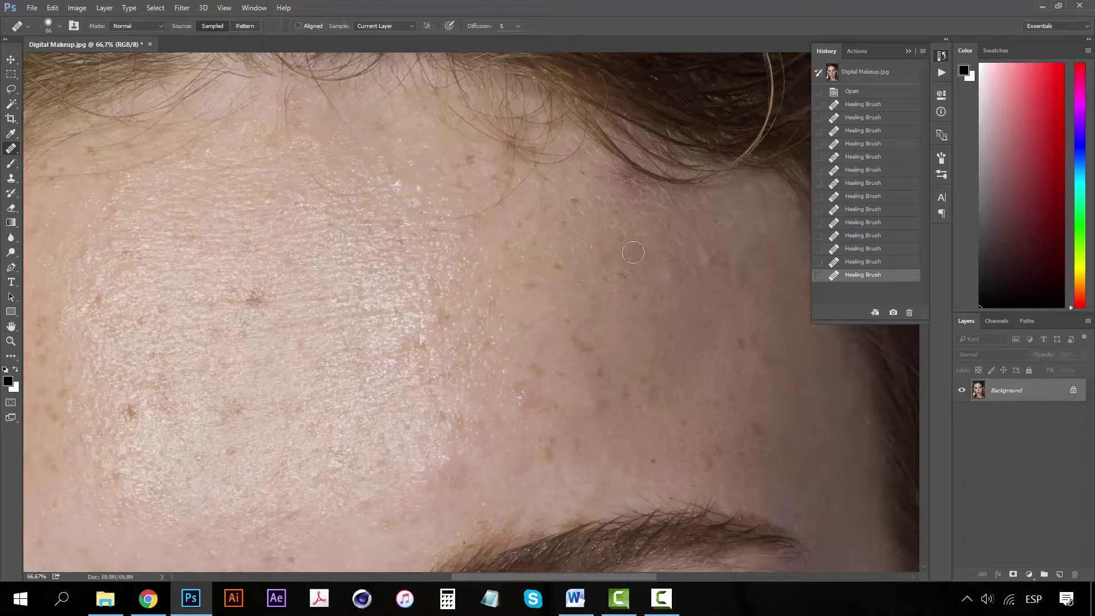
click(655, 274)
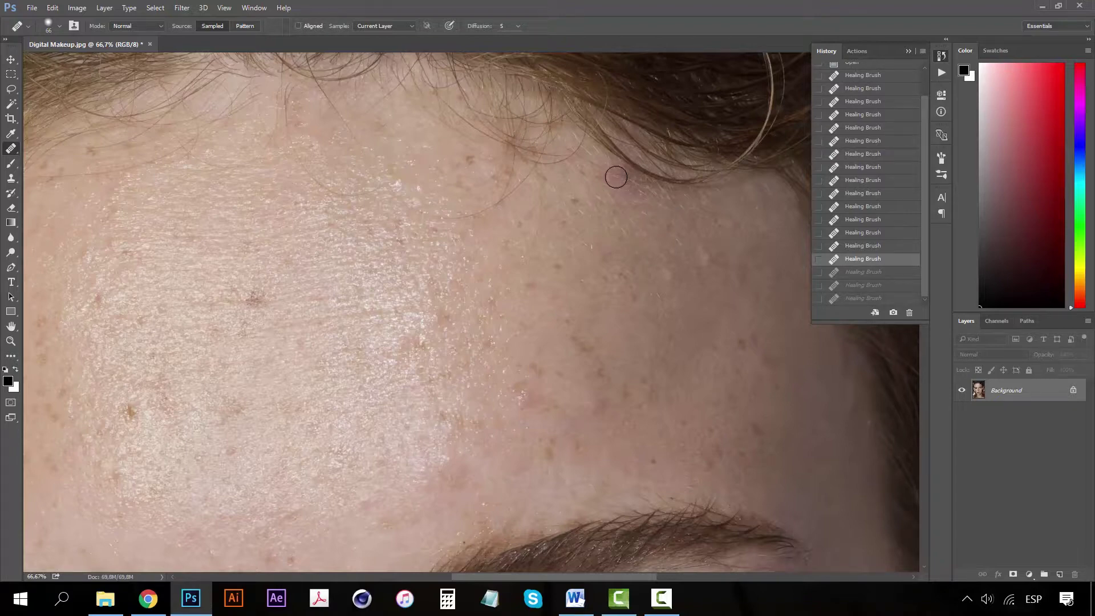
click(648, 197)
click(643, 189)
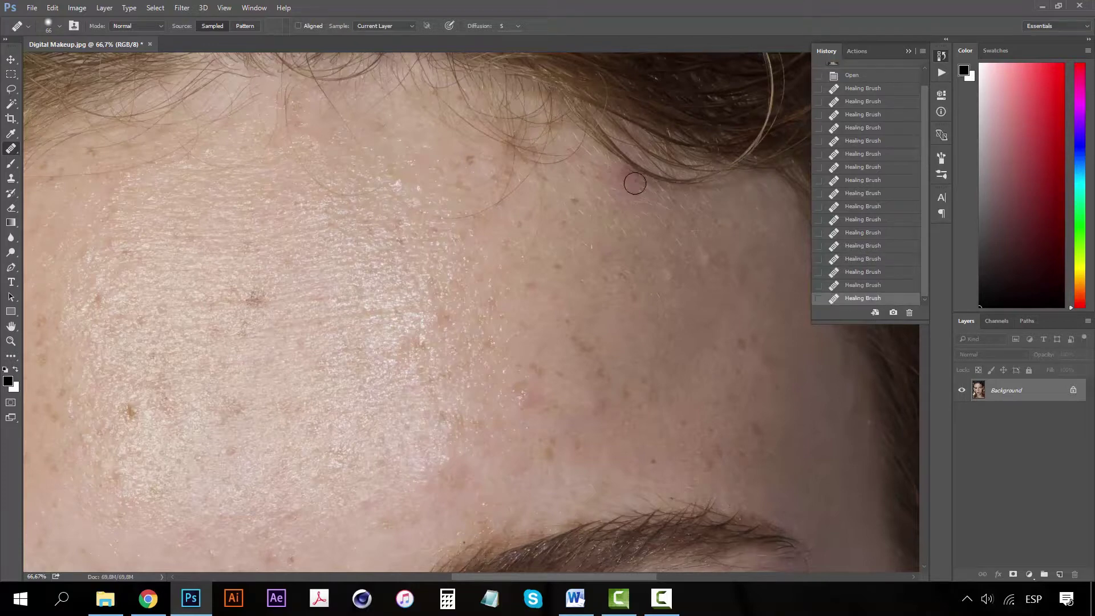
click(624, 175)
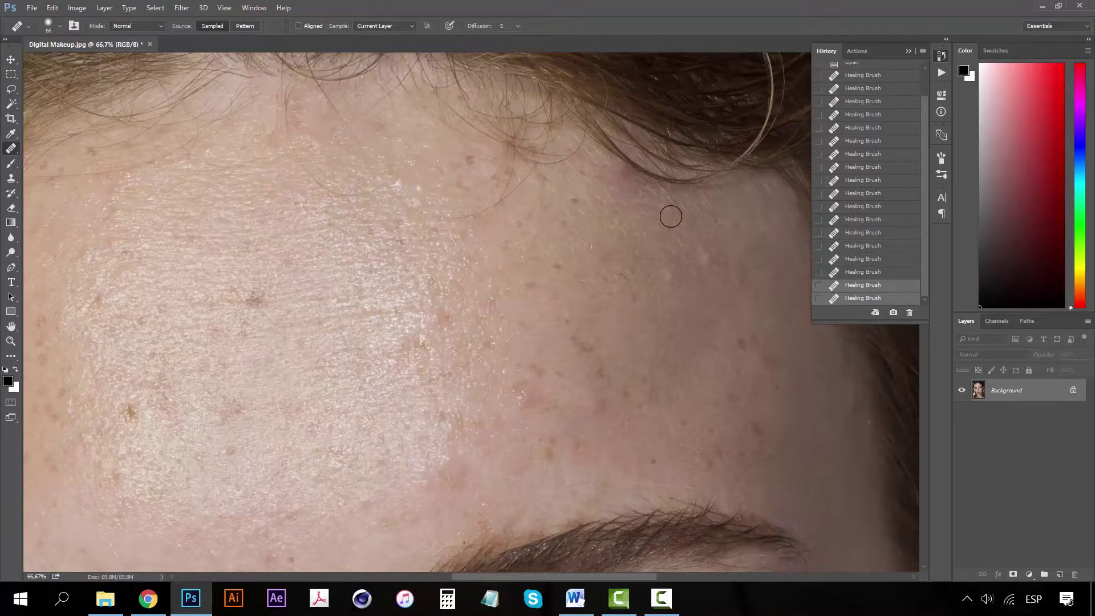
click(658, 215)
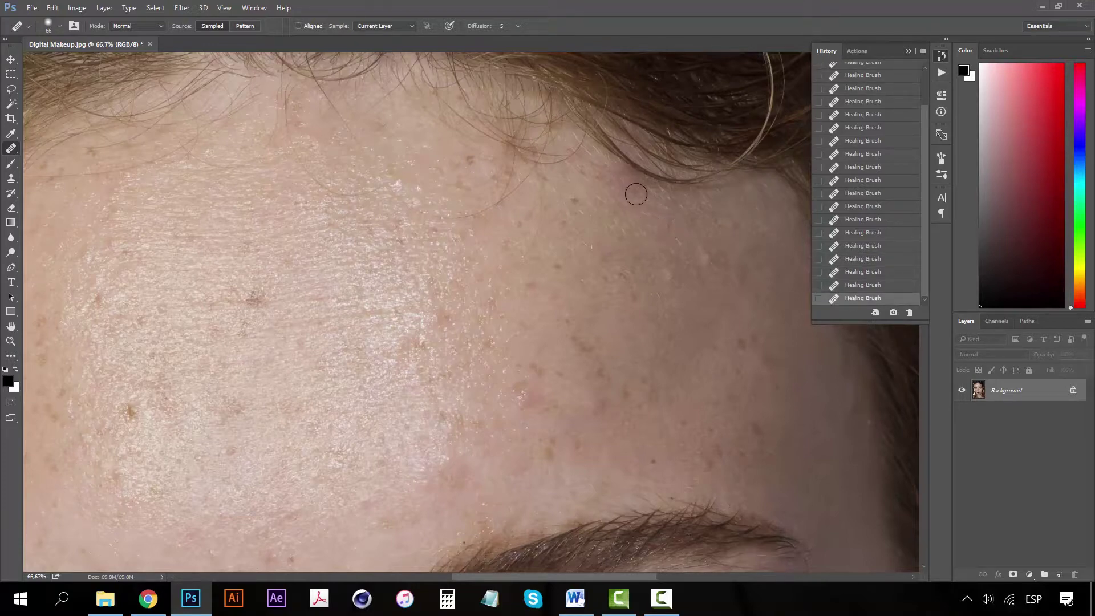
Step: Check the forehead retouch on the whole face and examine the skin between the eyebrows up close
key(z)
alt+click(613, 256)
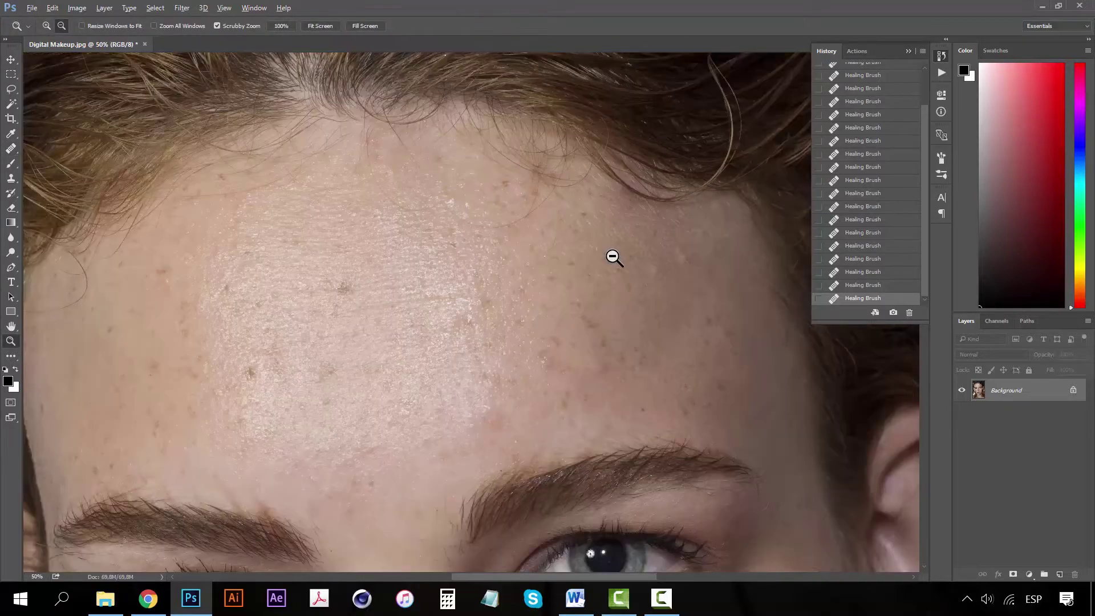
alt+click(593, 275)
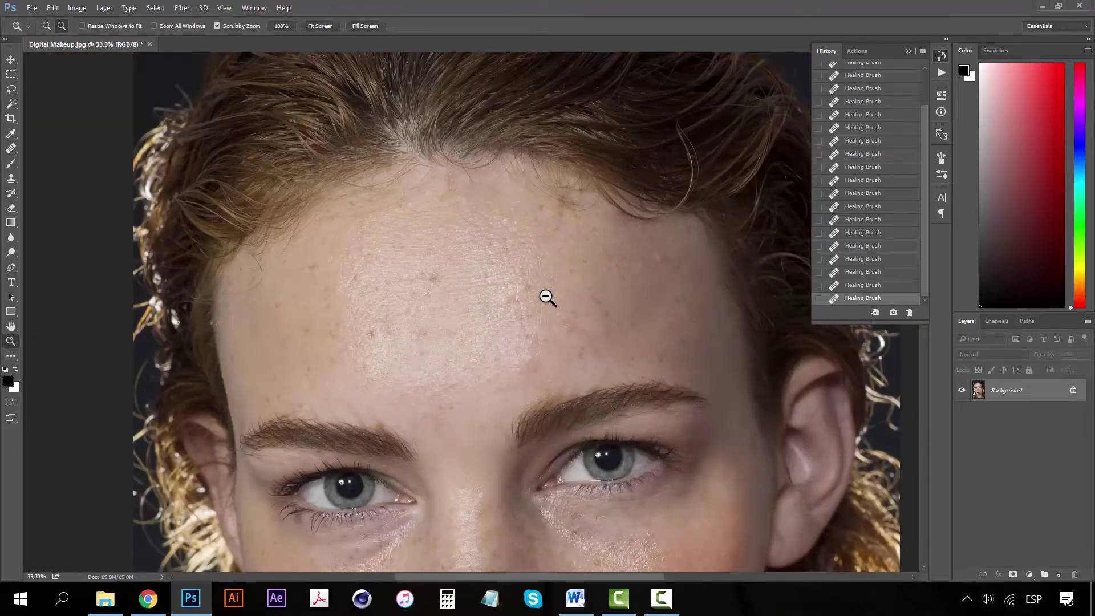
alt+click(548, 297)
drag(481, 341, 482, 255)
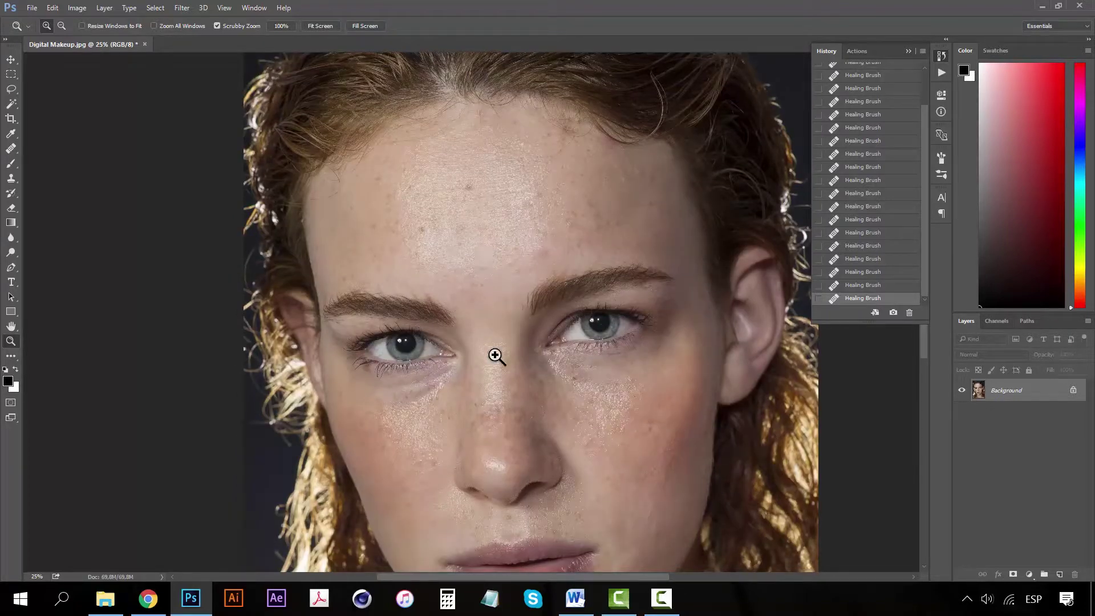
drag(500, 333, 500, 337)
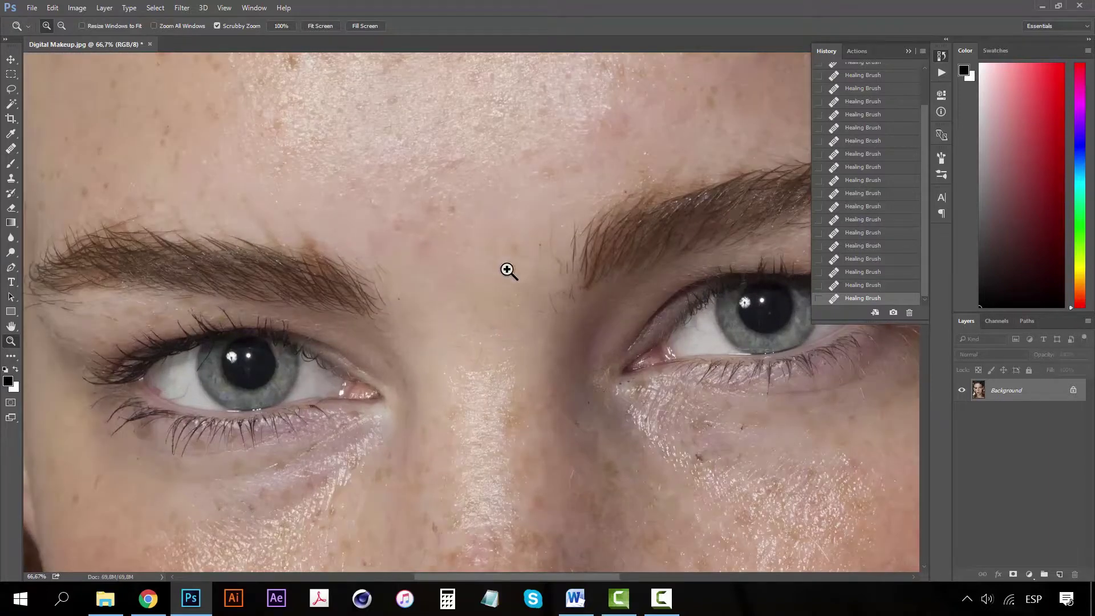
click(475, 300)
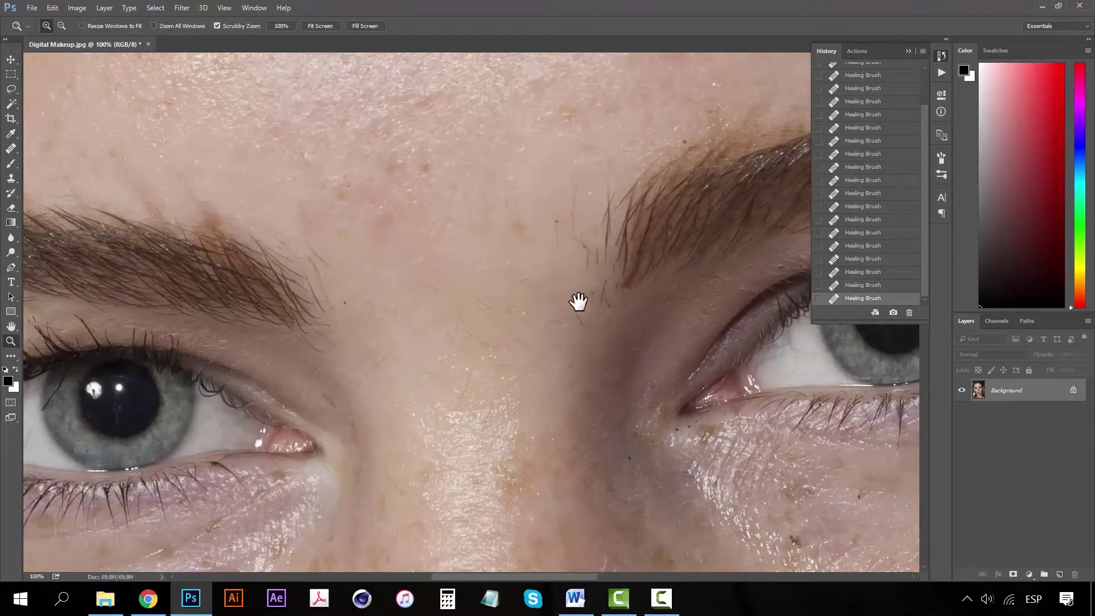
drag(576, 297, 605, 325)
alt+click(521, 318)
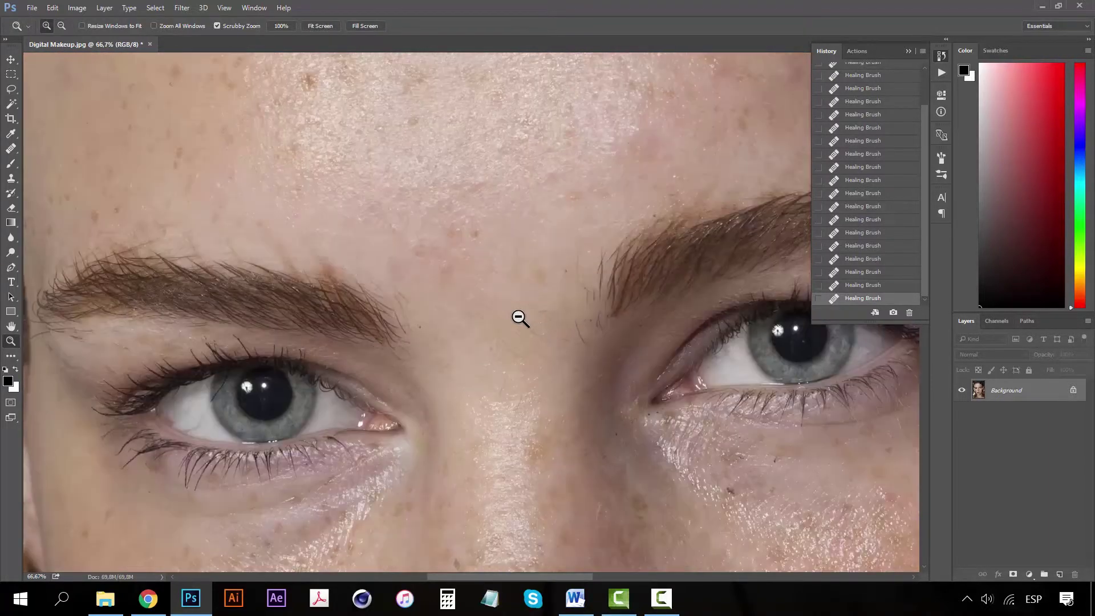
click(520, 317)
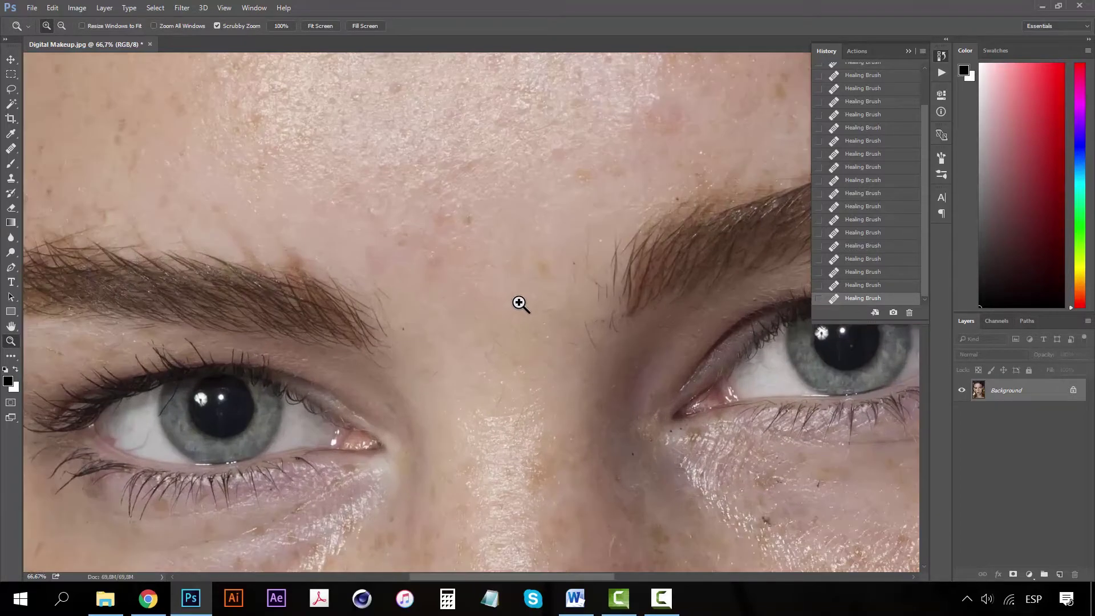
Step: Undo the last healing stroke and heal the fine hairs on the upper nose bridge beside the inner eye corner
key(j)
key(ctrl+z)
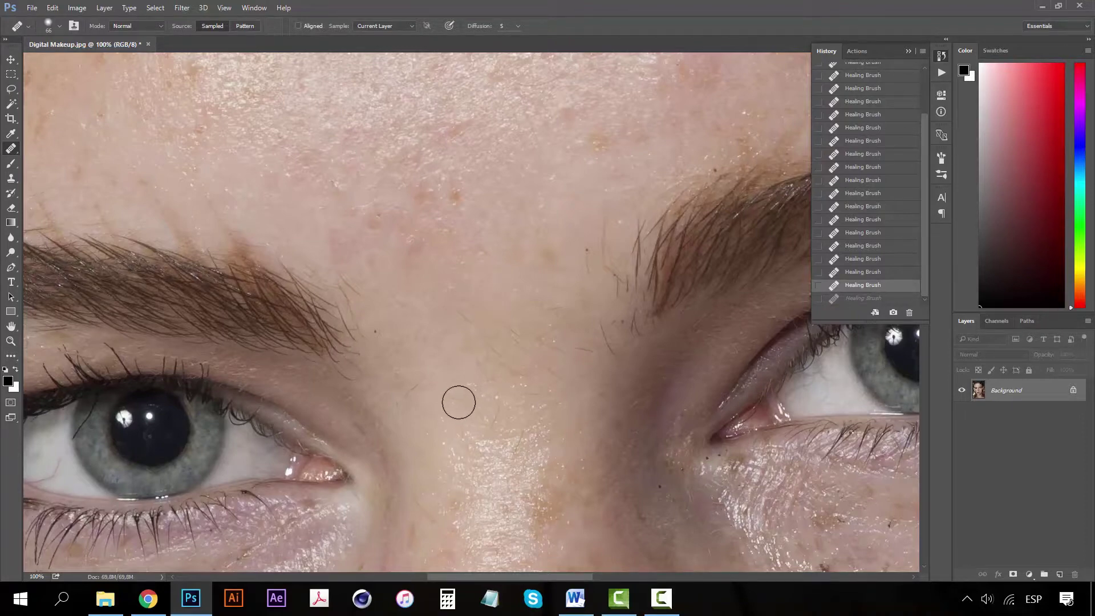
click(470, 431)
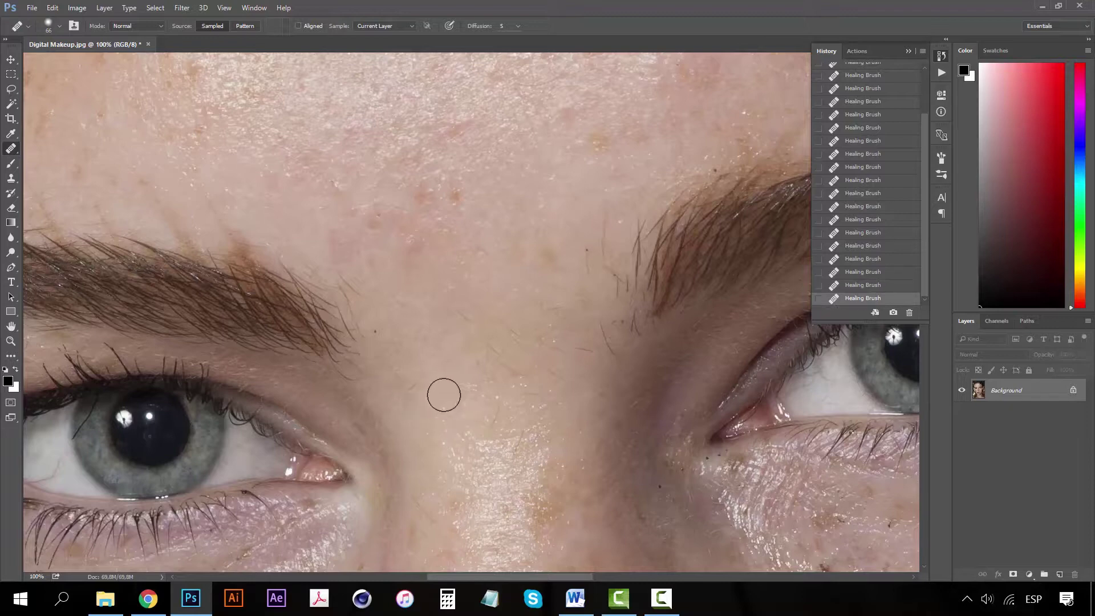
drag(418, 388, 414, 390)
alt+click(593, 477)
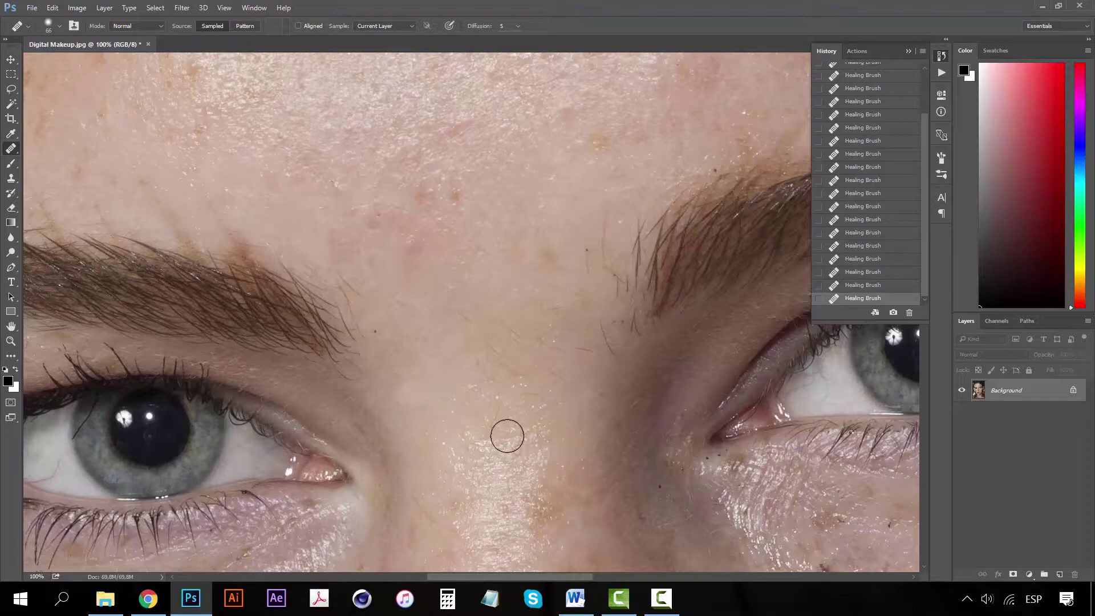
drag(507, 436, 494, 414)
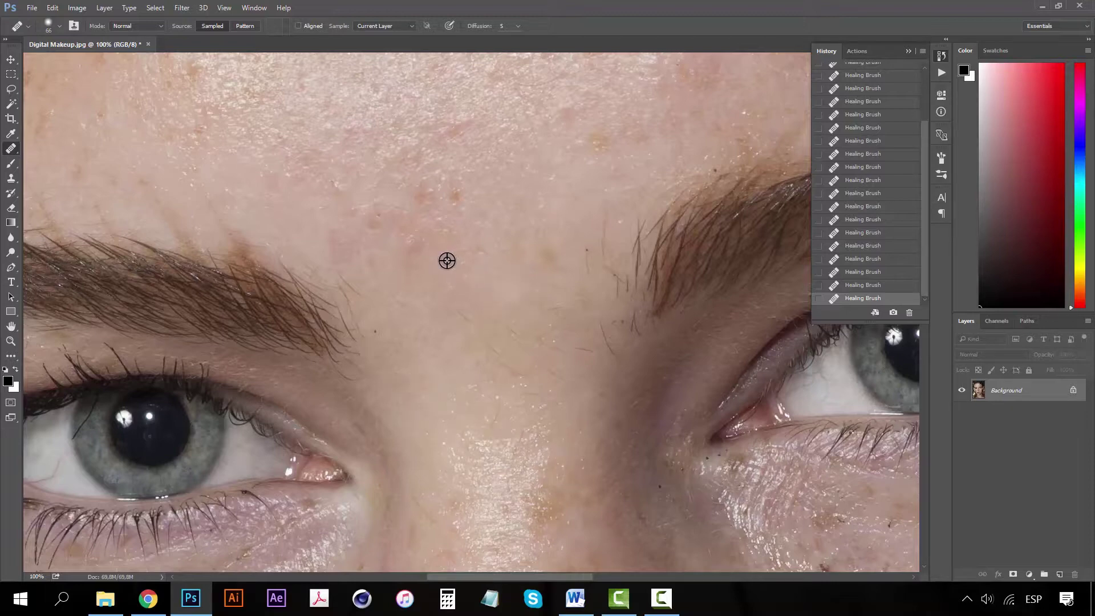
Step: Resample clean skin between the eyebrows and heal the fine hairs and marks beside the inner end of the fully visible eyebrow
alt+click(460, 294)
alt+click(442, 276)
mouse_move(400, 303)
mouse_down()
mouse_move(472, 349)
mouse_move(415, 321)
mouse_move(417, 307)
mouse_move(444, 327)
mouse_up()
alt+click(444, 291)
click(424, 333)
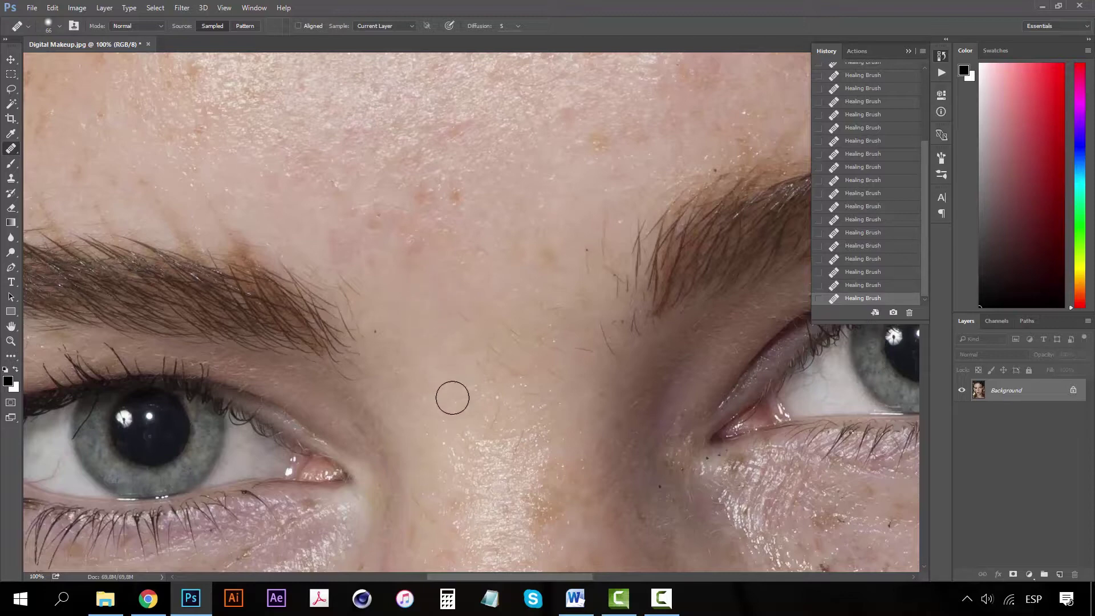
click(426, 363)
click(410, 401)
Step: Heal the fine stray hairs in the middle of the brow gap and toward the opposite eyebrow
click(469, 317)
click(524, 332)
click(489, 349)
click(489, 376)
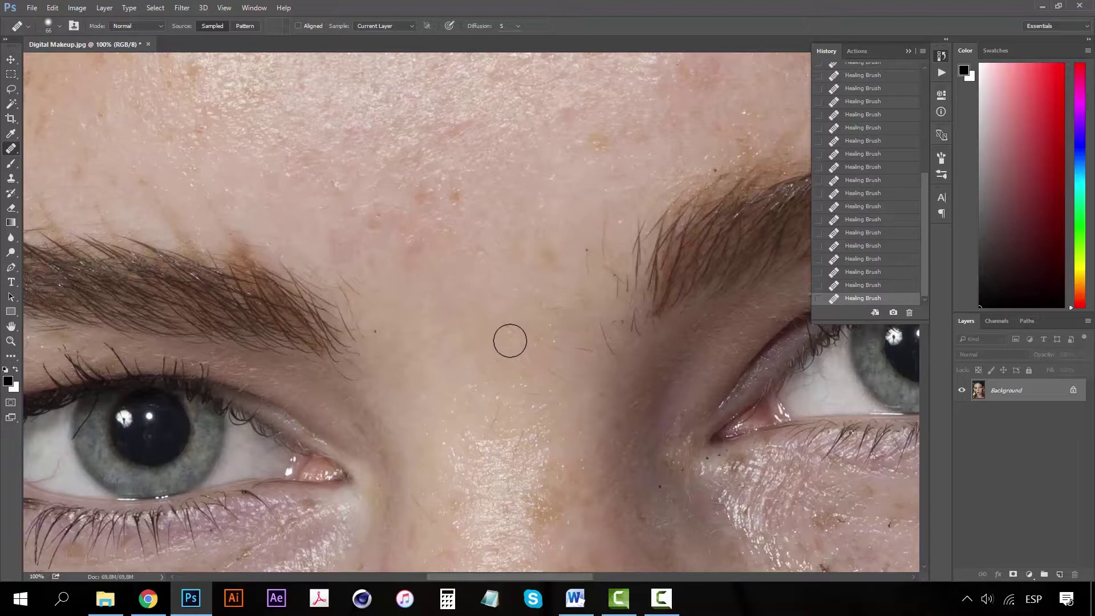
click(510, 340)
click(576, 391)
drag(576, 386, 555, 352)
click(590, 359)
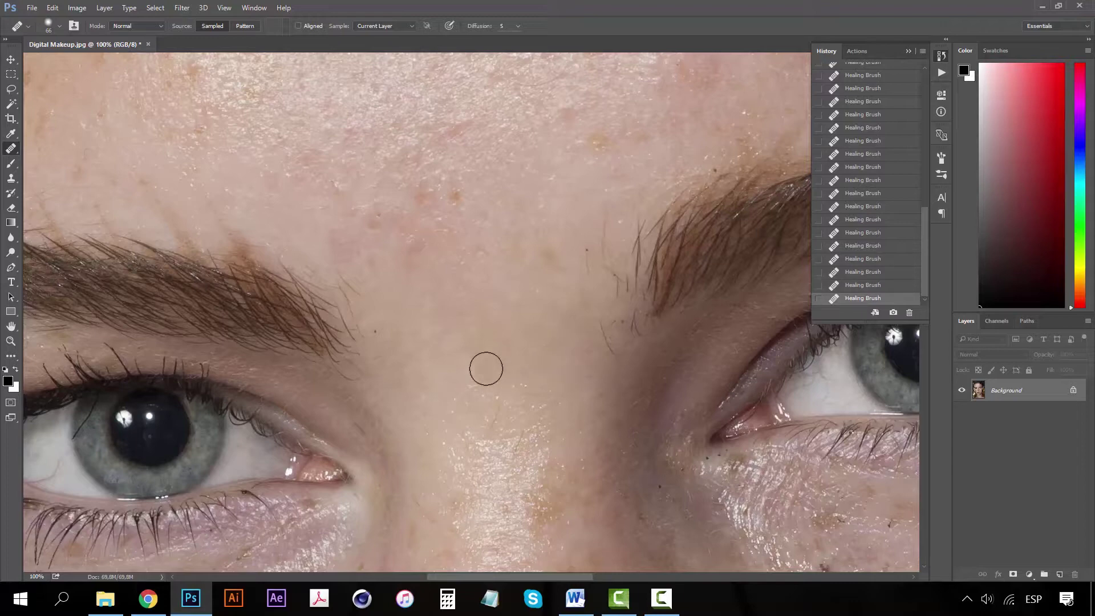
Step: Review the retouched brow gap, then sample clean skin and heal the remaining fine marks at the top of the nose bridge
key(z)
alt+click(517, 360)
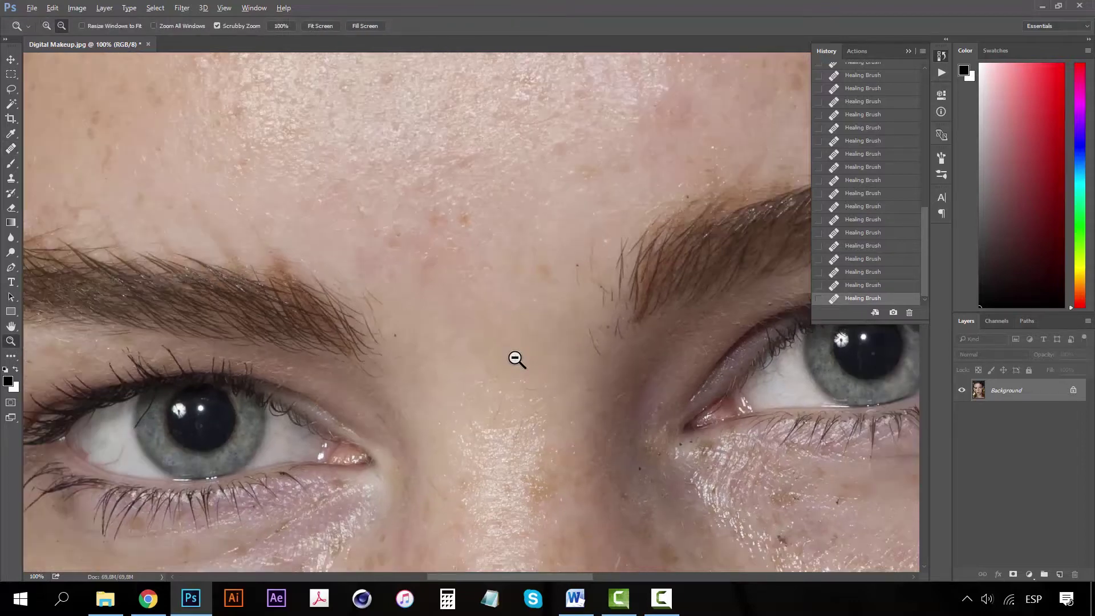
alt+click(516, 359)
alt+click(516, 359)
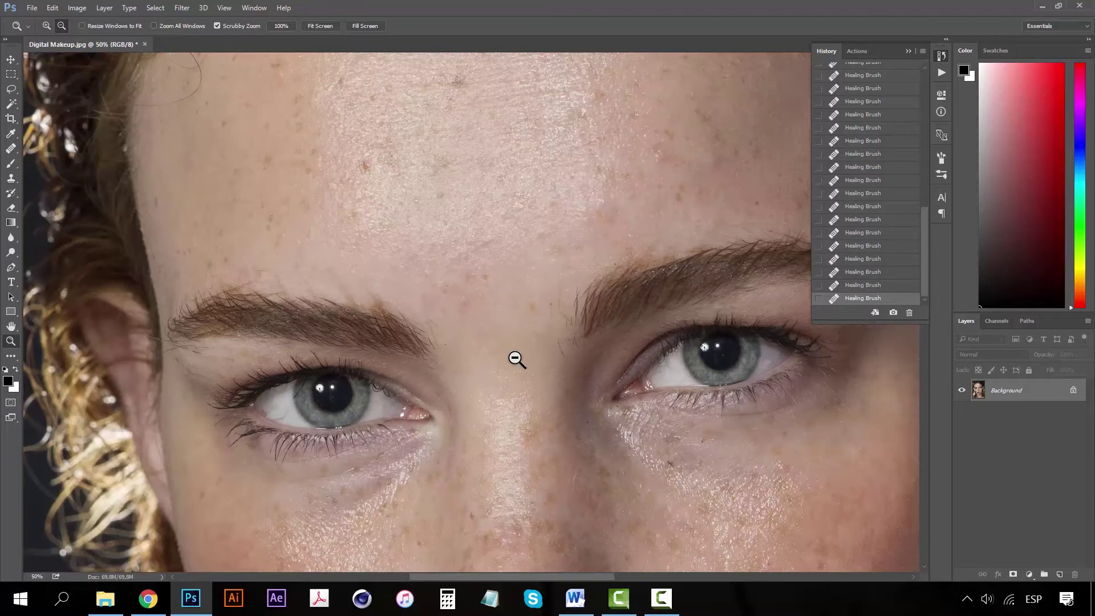
alt+click(529, 385)
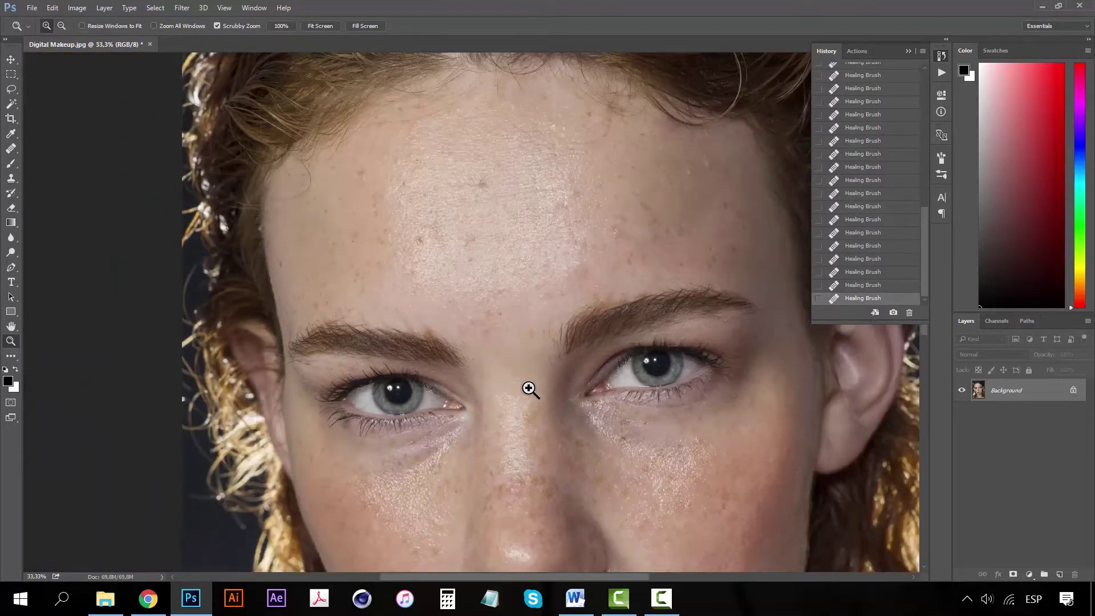
click(503, 420)
click(503, 420)
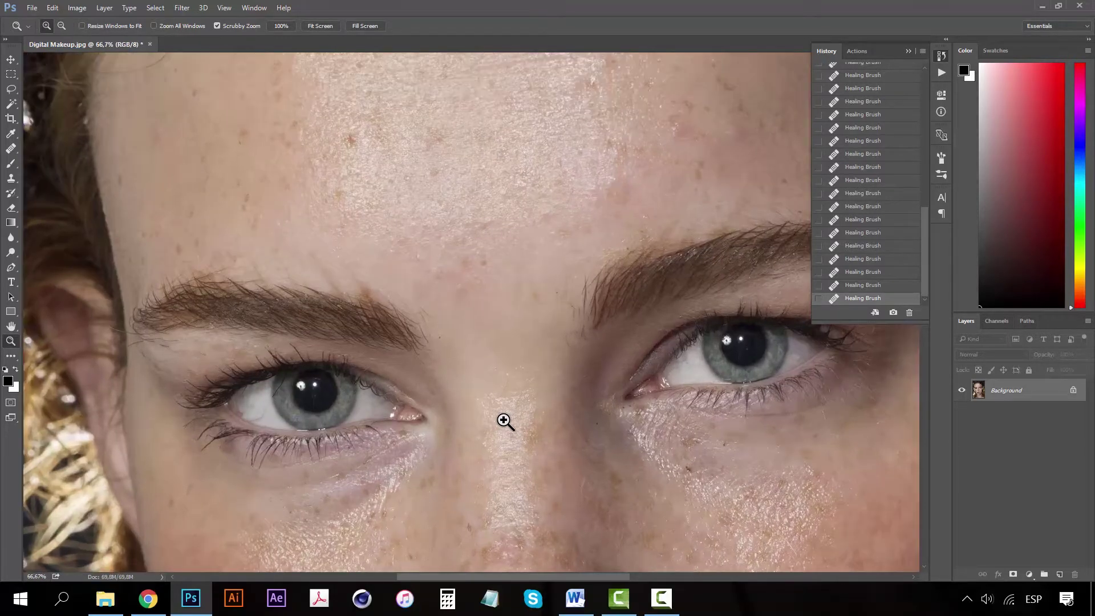
key(j)
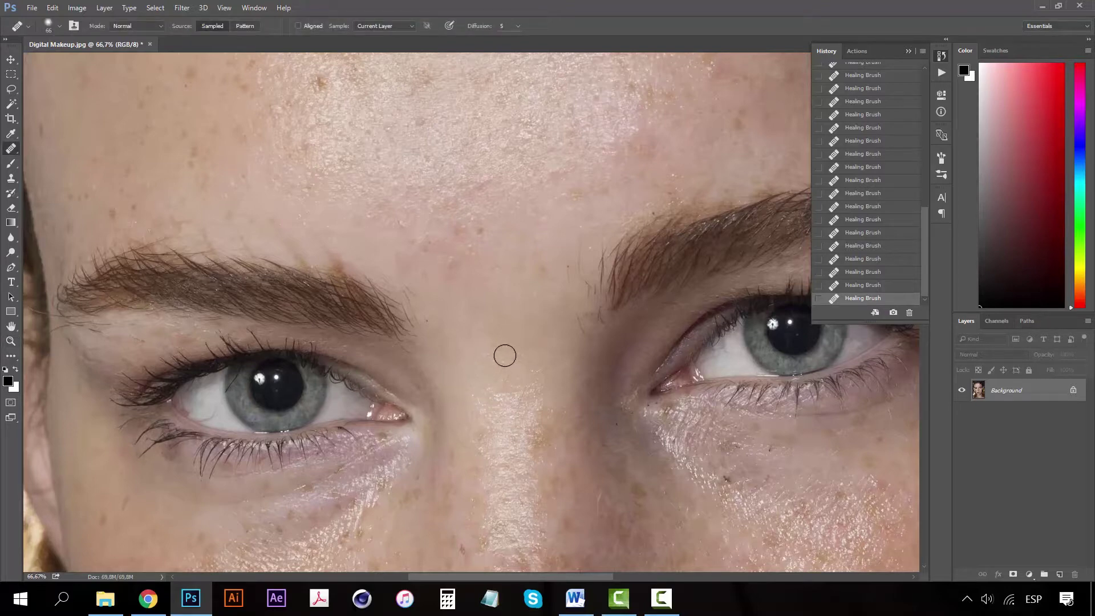
alt+click(503, 375)
Step: Check the healed brow gap and skin against the whole portrait
key(z)
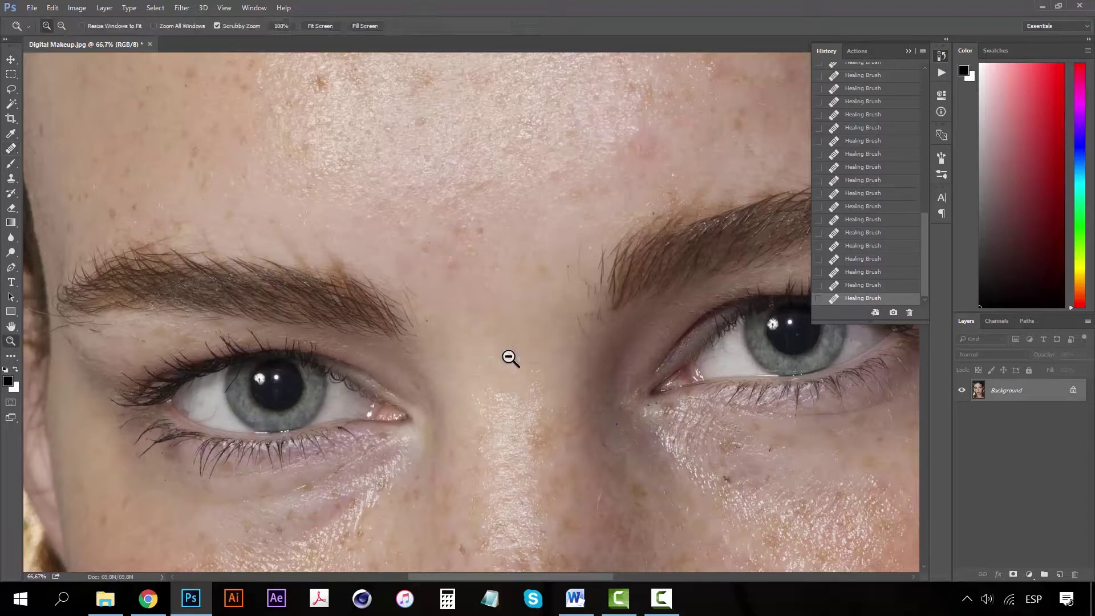
alt+click(511, 358)
alt+click(510, 358)
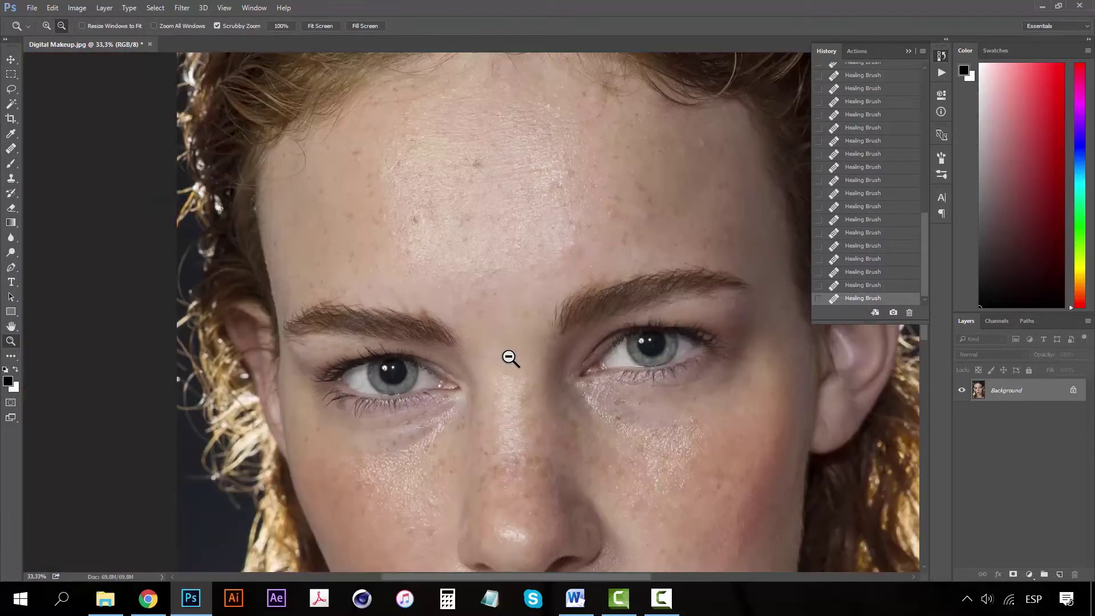
alt+click(511, 357)
drag(497, 324, 494, 274)
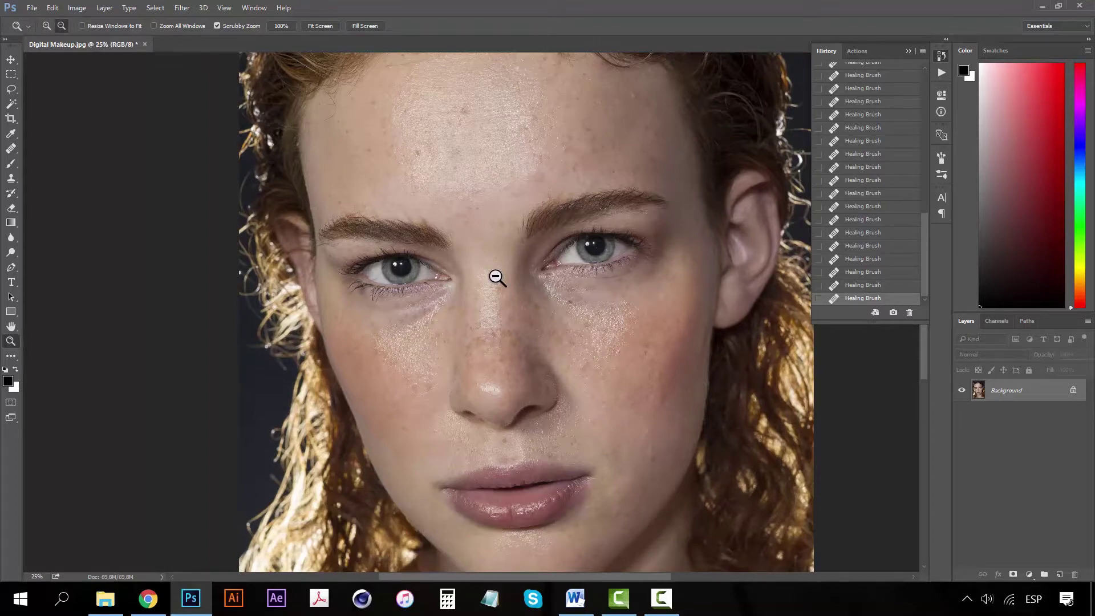
alt+click(496, 277)
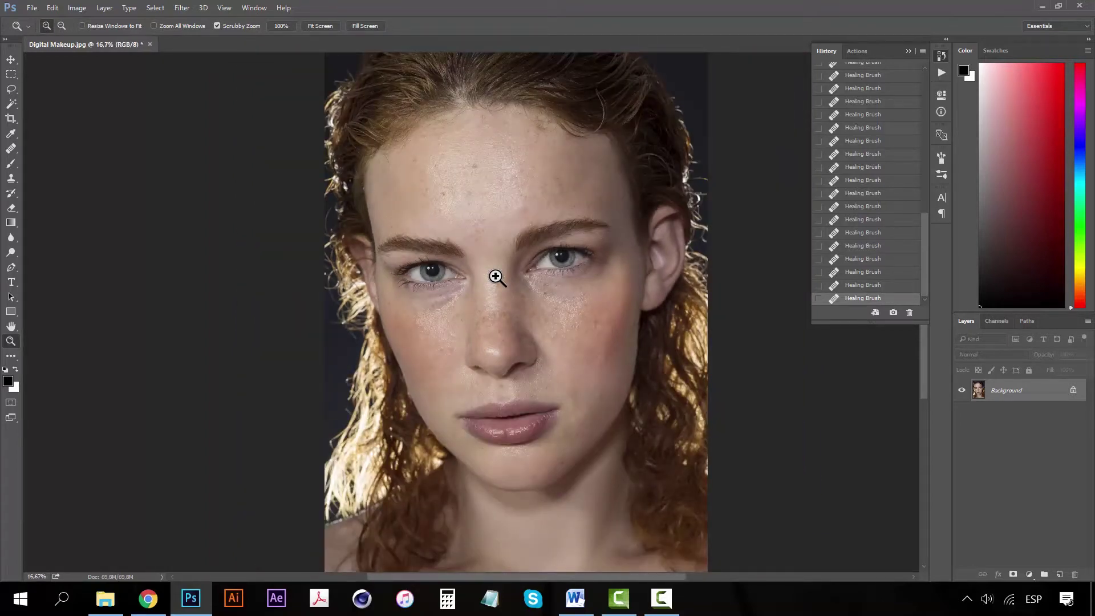
Step: Compare the original Digital Makeup.jpg snapshot with the latest healed version, both close up and across the portrait
click(495, 277)
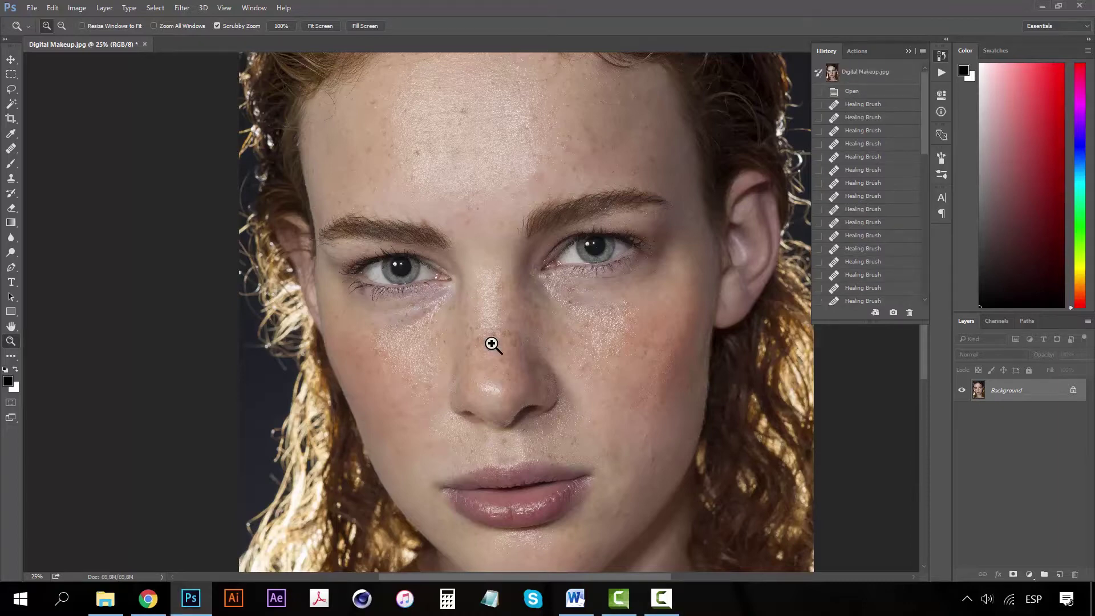
key(ctrl+z)
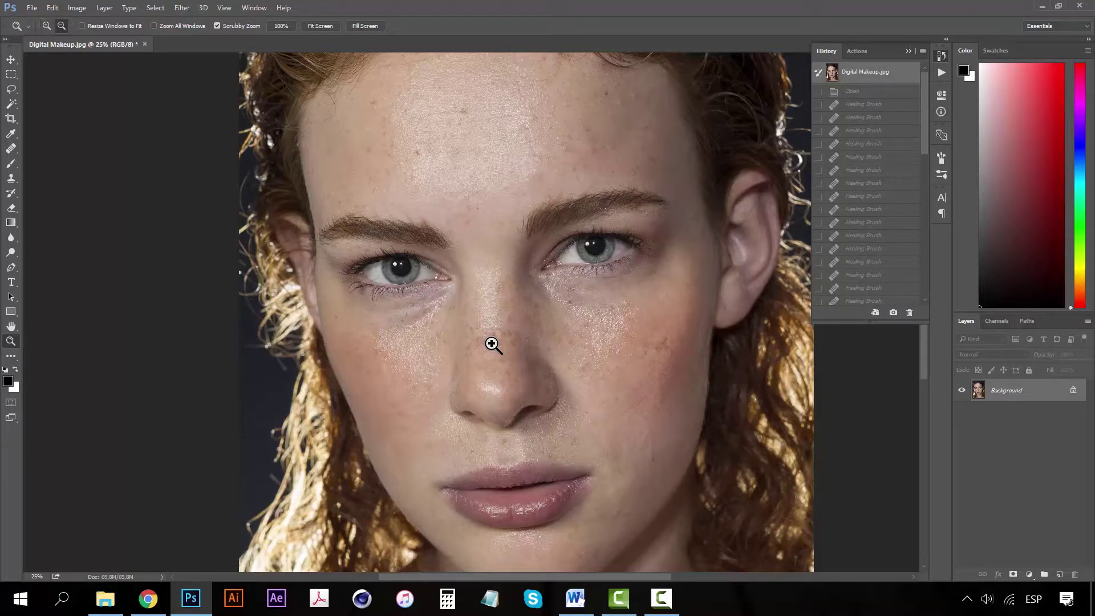
alt+click(492, 344)
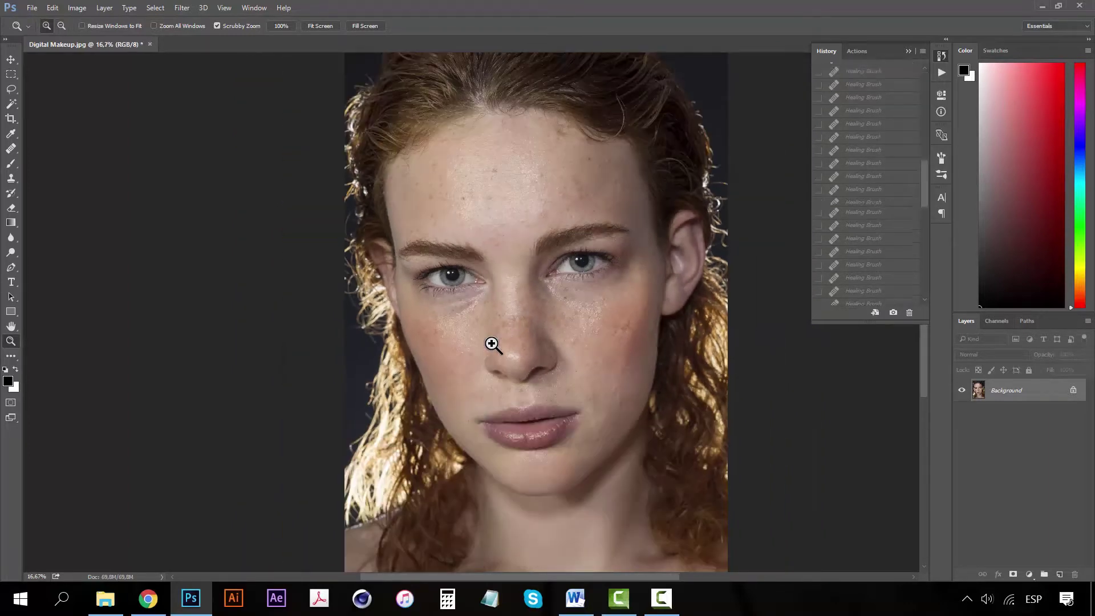
key(ctrl+z)
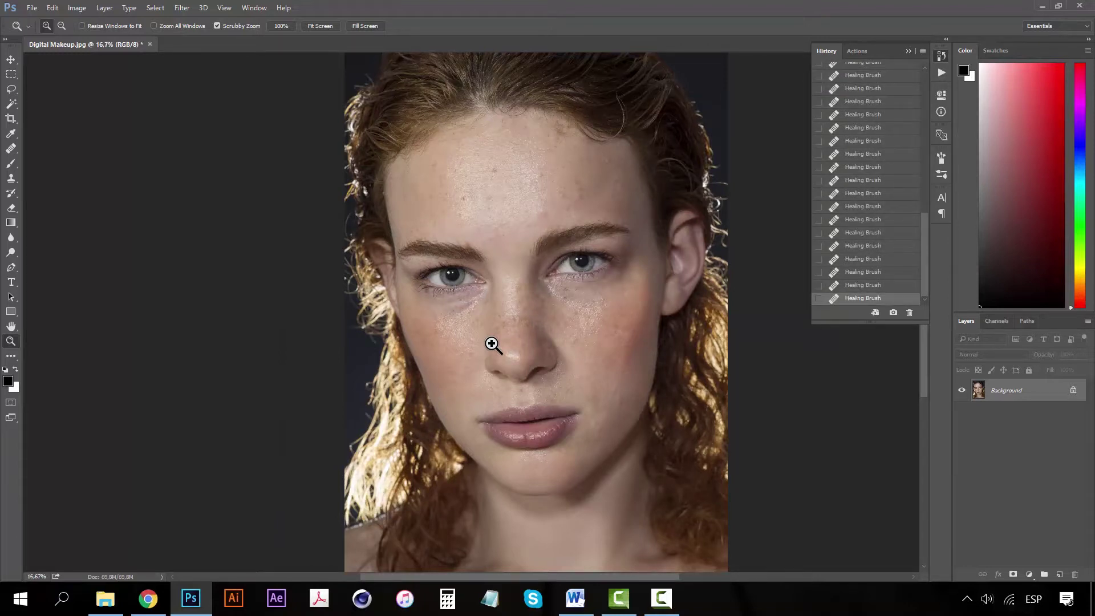
key(ctrl+z)
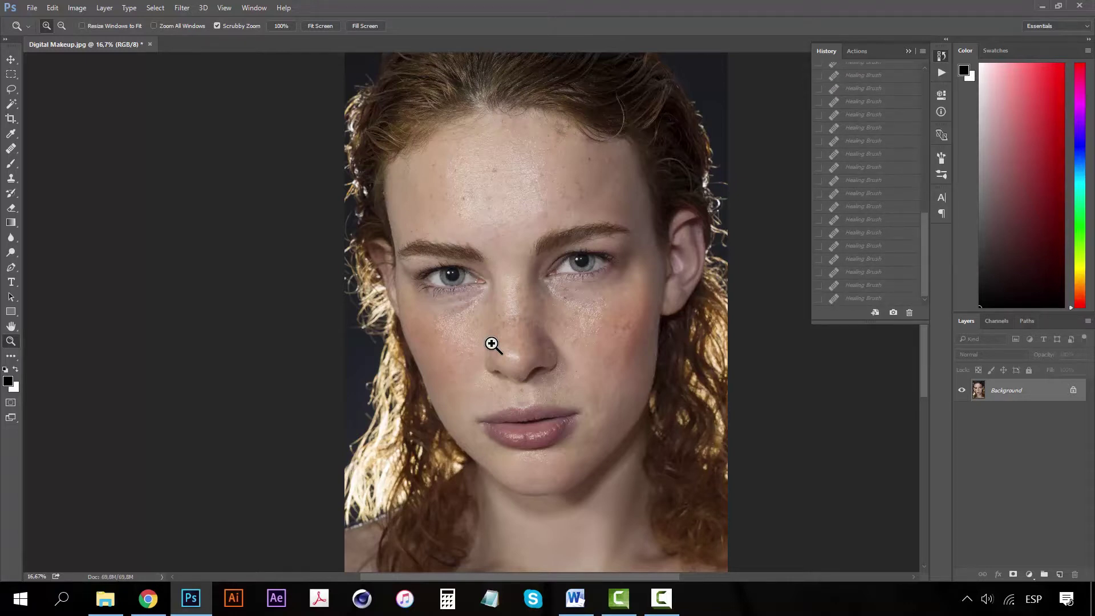
key(ctrl+z)
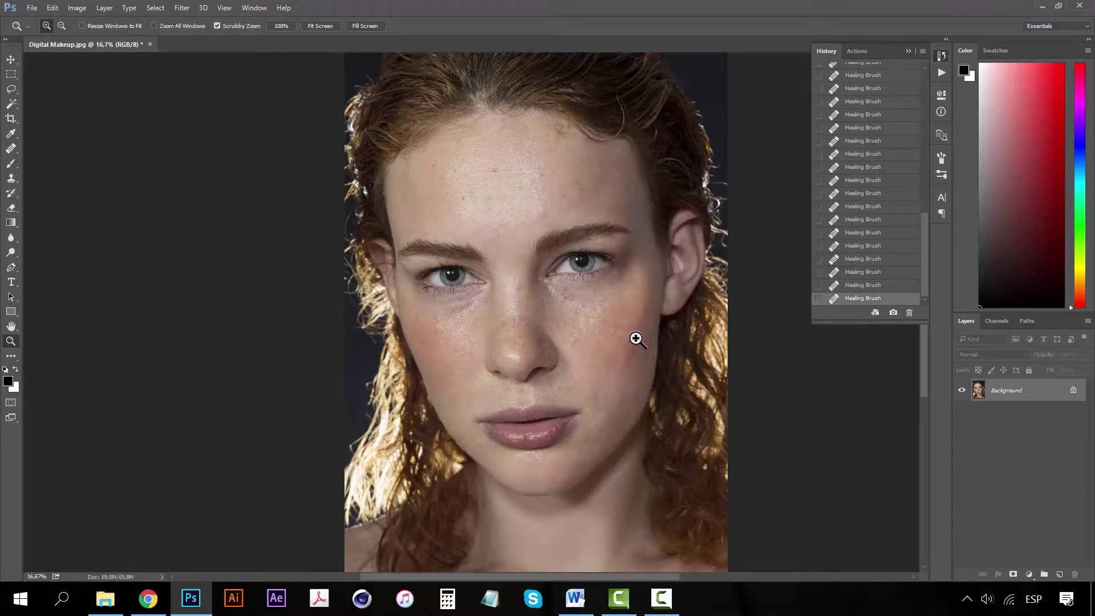
Step: Close the History panel, sample clean forehead skin and heal the fine stray hairs along the central hairline with the Healing Brush
click(512, 259)
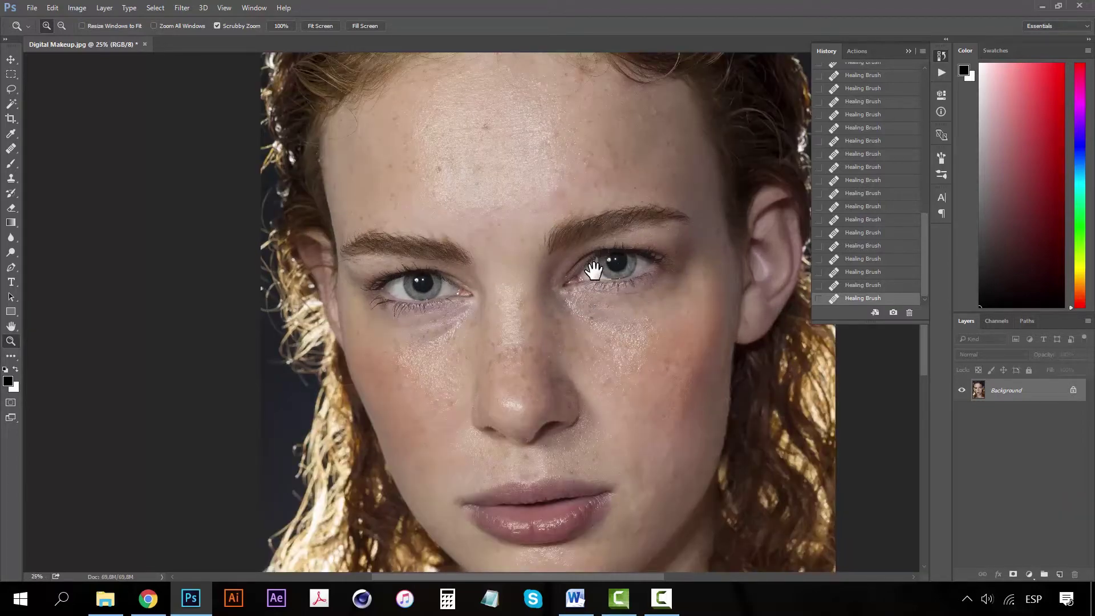
drag(590, 278, 533, 342)
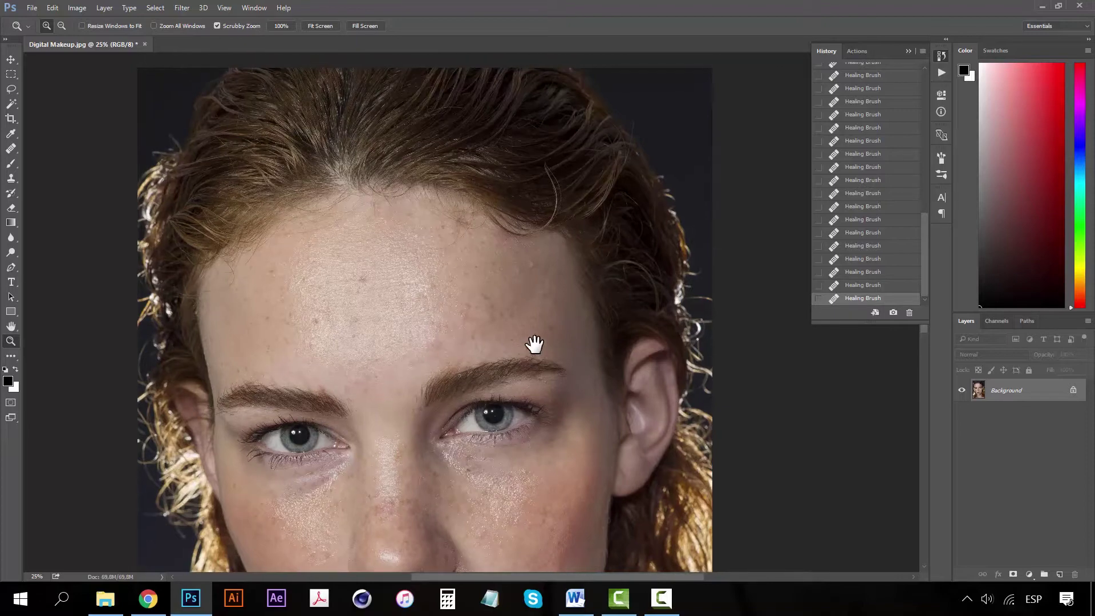
click(393, 254)
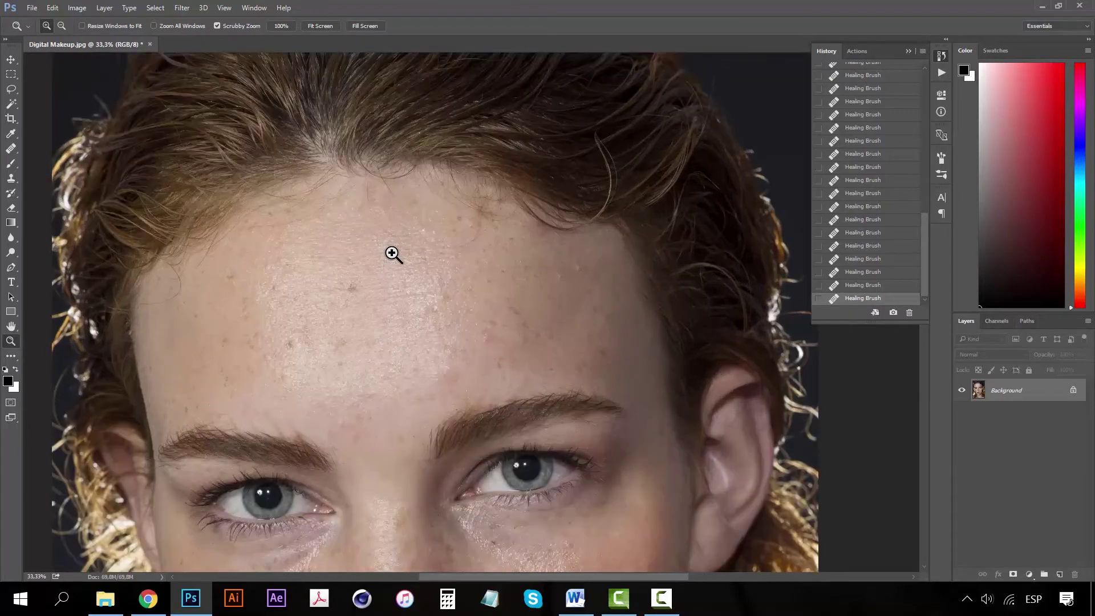
click(393, 256)
drag(392, 262, 544, 381)
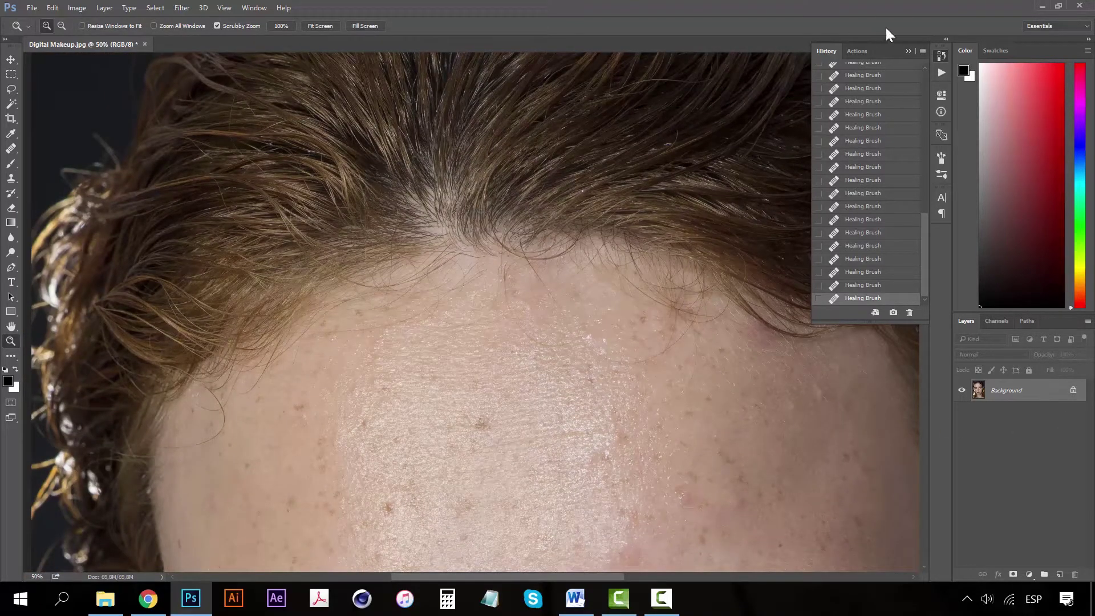
click(910, 52)
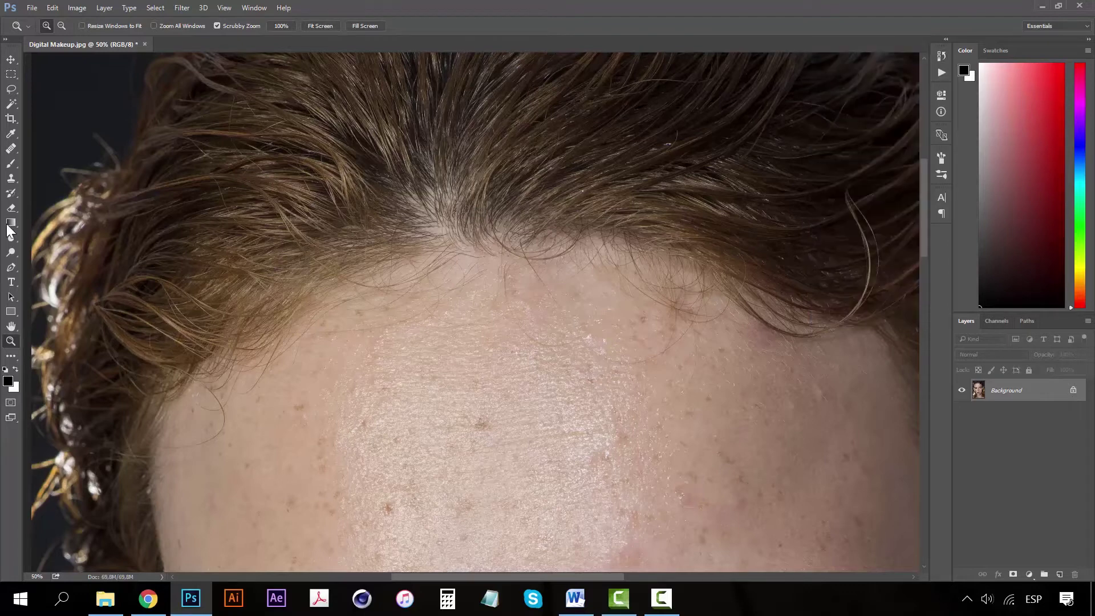
click(11, 149)
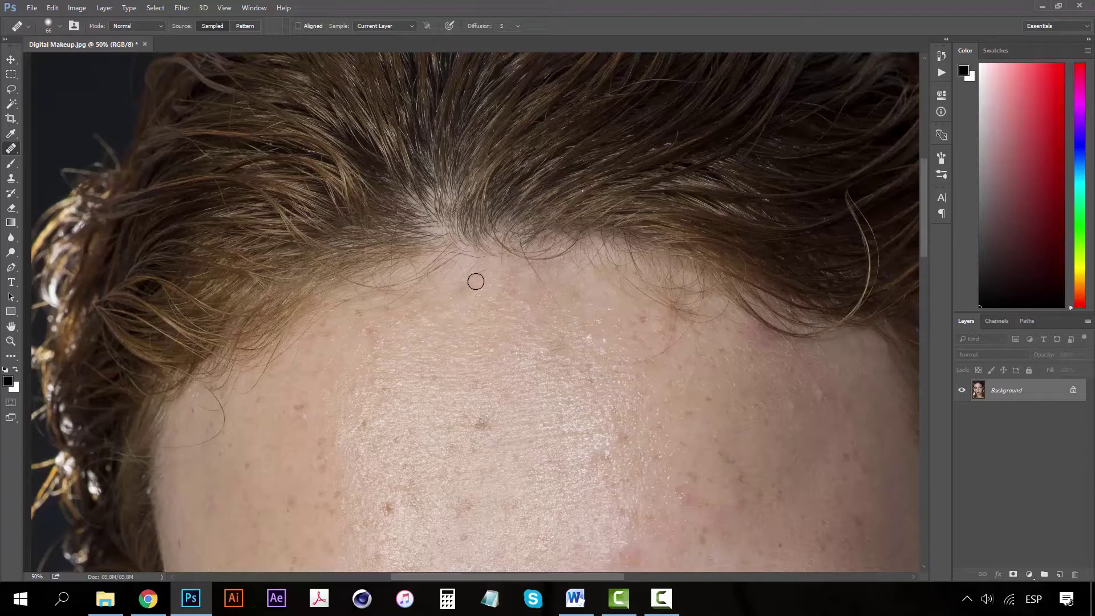
click(479, 271)
alt+click(454, 346)
mouse_move(374, 309)
mouse_down()
mouse_move(421, 281)
mouse_move(485, 274)
mouse_up()
alt+click(412, 350)
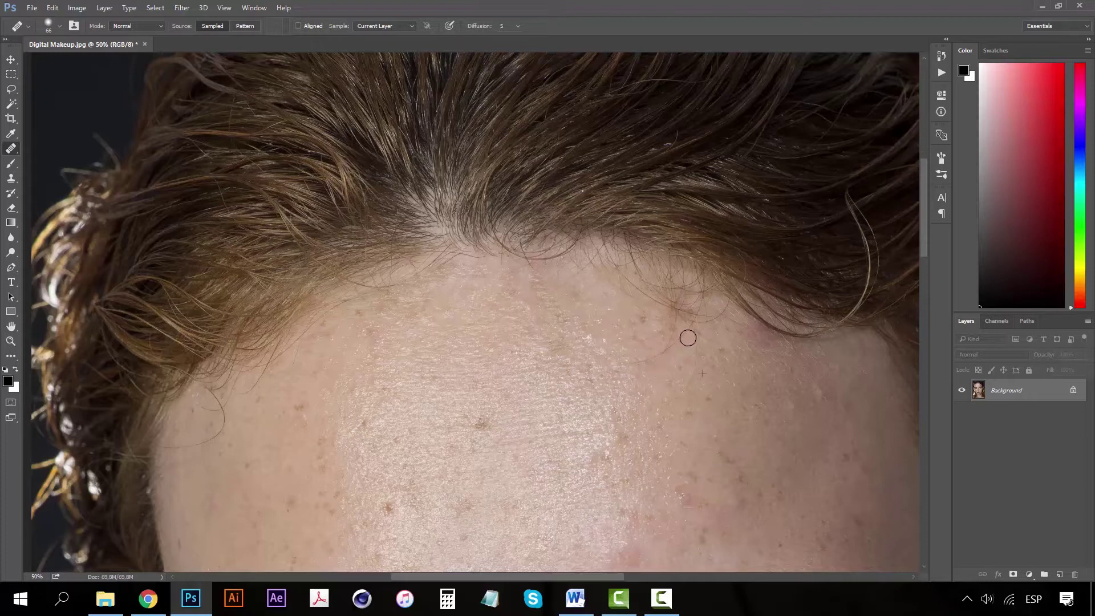
Step: Heal the fine curved hair below the hairline on the shaded side of the forehead and try a stroke on the shiny centre
drag(688, 338, 684, 345)
mouse_move(526, 387)
mouse_down()
mouse_move(517, 374)
mouse_move(526, 378)
mouse_up()
key(z)
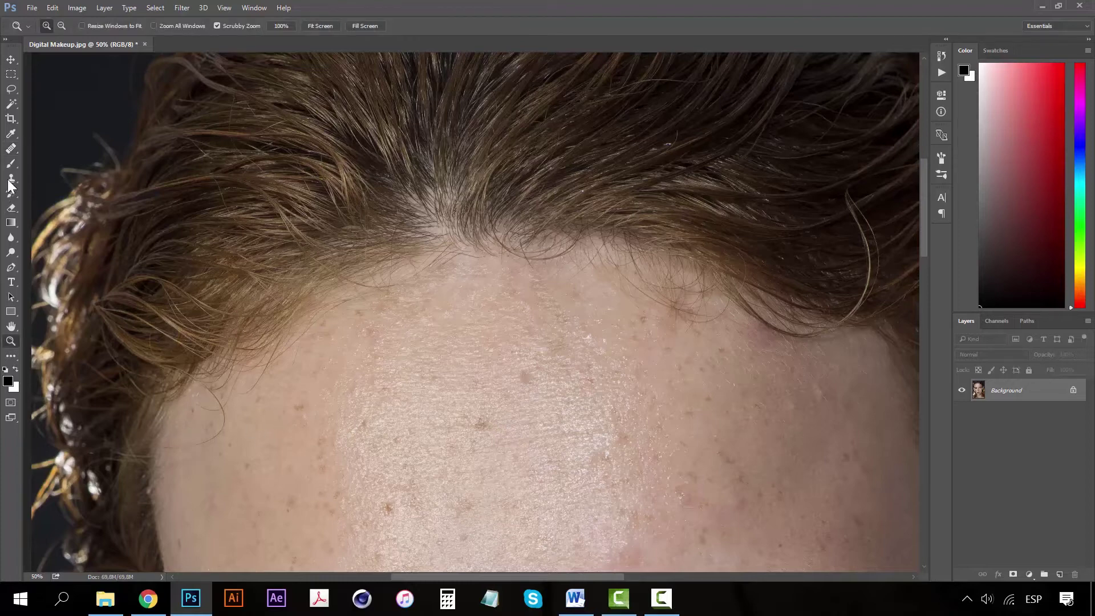
Step: Sample clean skin near the image-left temple and heal the curved stray hair and fine hair ends along that hairline with the Healing Brush
click(11, 150)
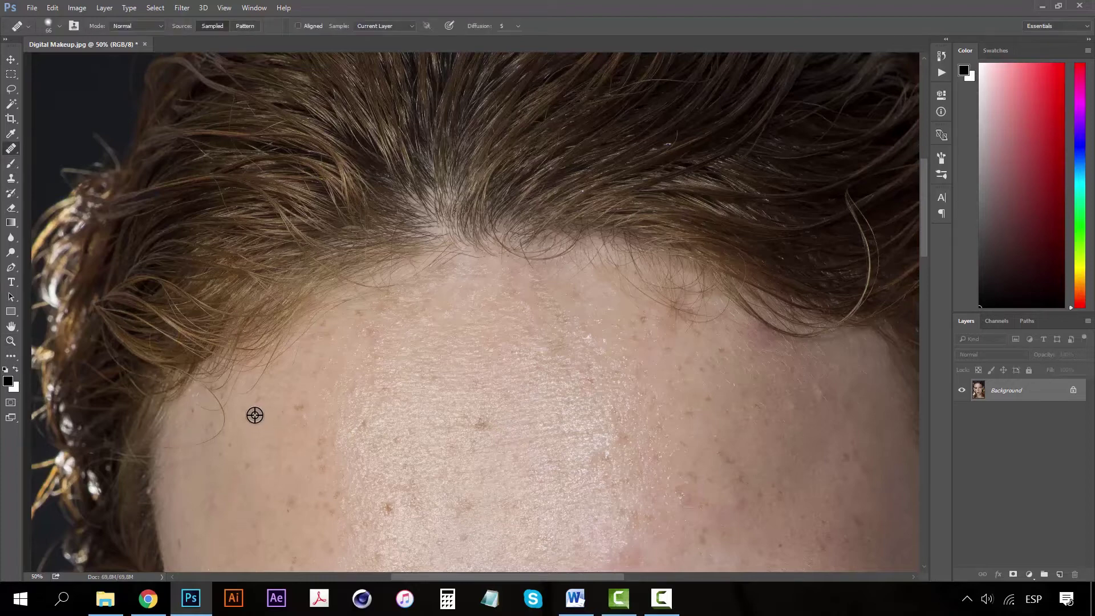
alt+click(235, 410)
mouse_move(216, 398)
mouse_down()
mouse_move(215, 438)
mouse_move(202, 444)
mouse_up()
alt+click(201, 477)
click(195, 449)
mouse_move(179, 448)
mouse_down()
mouse_move(207, 453)
mouse_move(207, 463)
mouse_move(215, 416)
mouse_move(206, 407)
mouse_move(232, 422)
mouse_move(230, 396)
mouse_up()
click(279, 359)
Step: Check the healed hairline on the whole portrait by switching from the original snapshot to the last Healing Brush state in the history
key(z)
alt+click(541, 393)
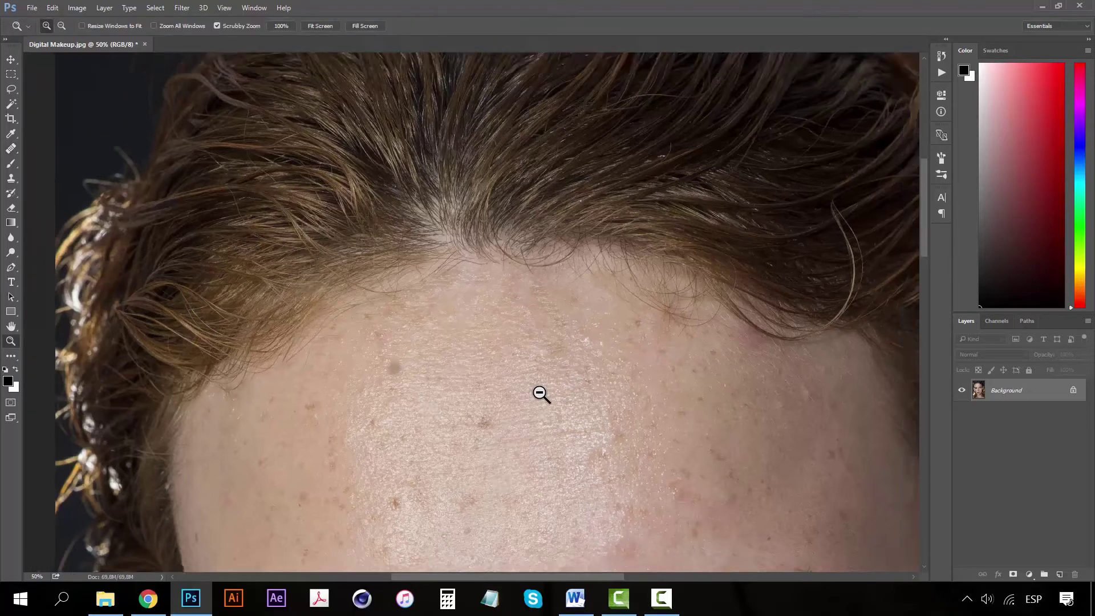
alt+click(540, 393)
alt+click(542, 396)
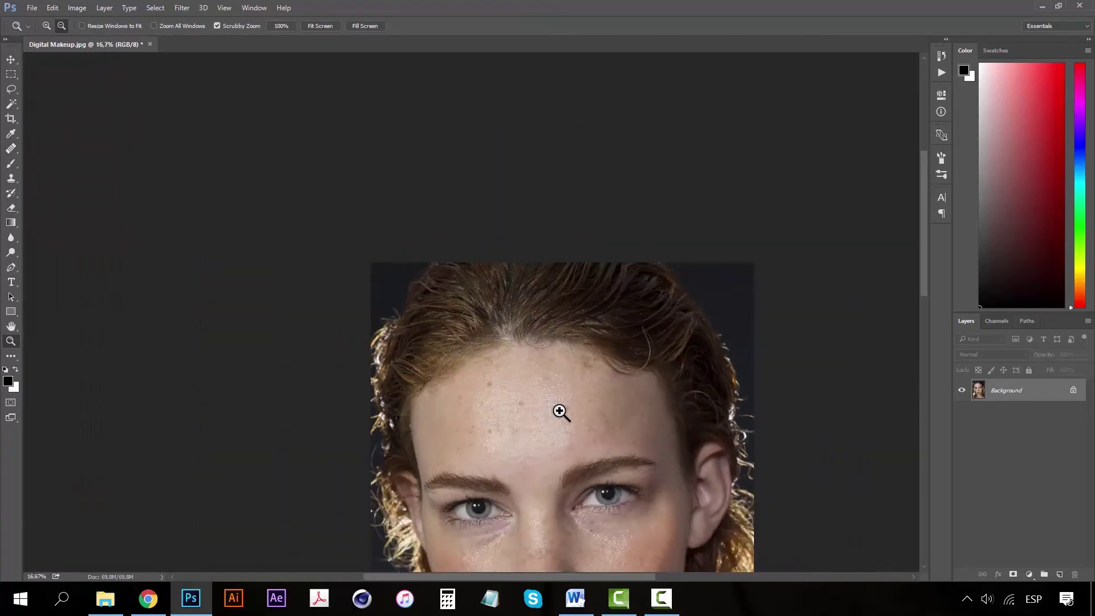
drag(567, 437, 477, 282)
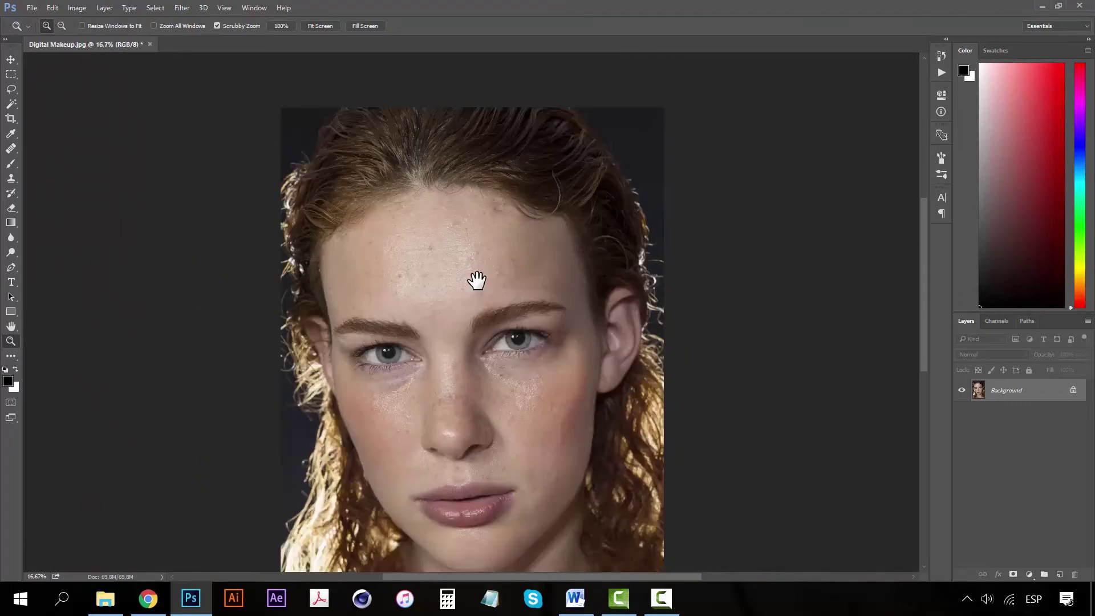
drag(380, 245, 364, 208)
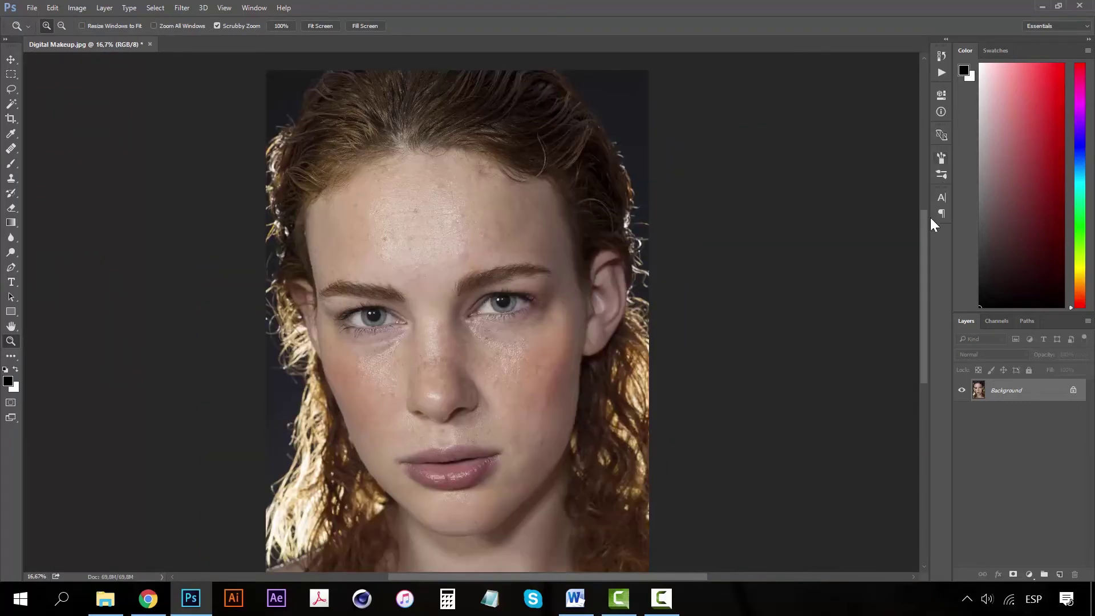
click(940, 55)
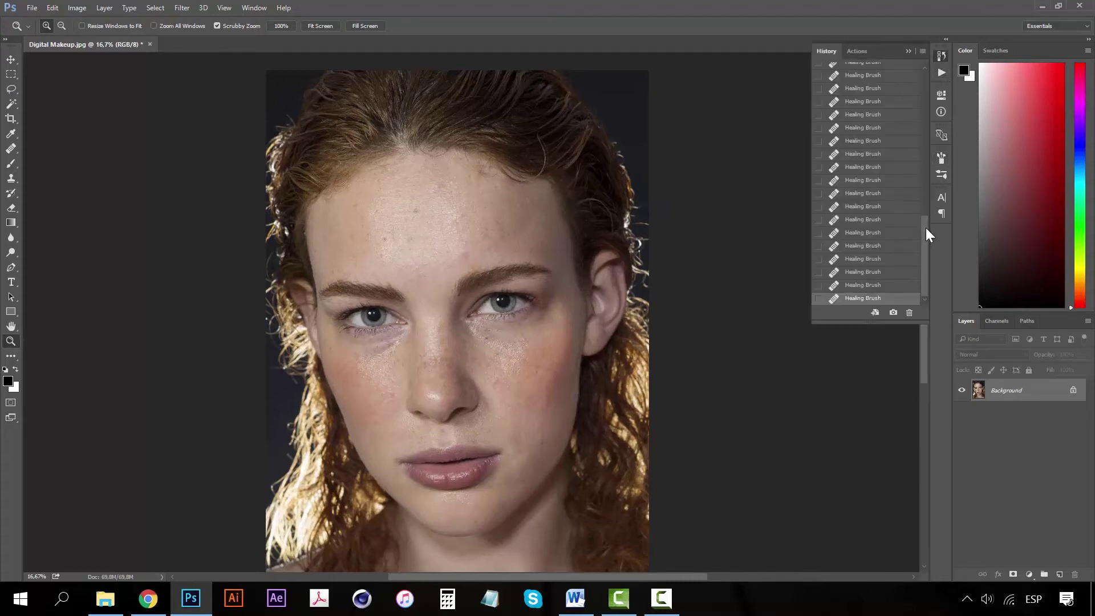
drag(926, 227, 926, 73)
click(853, 73)
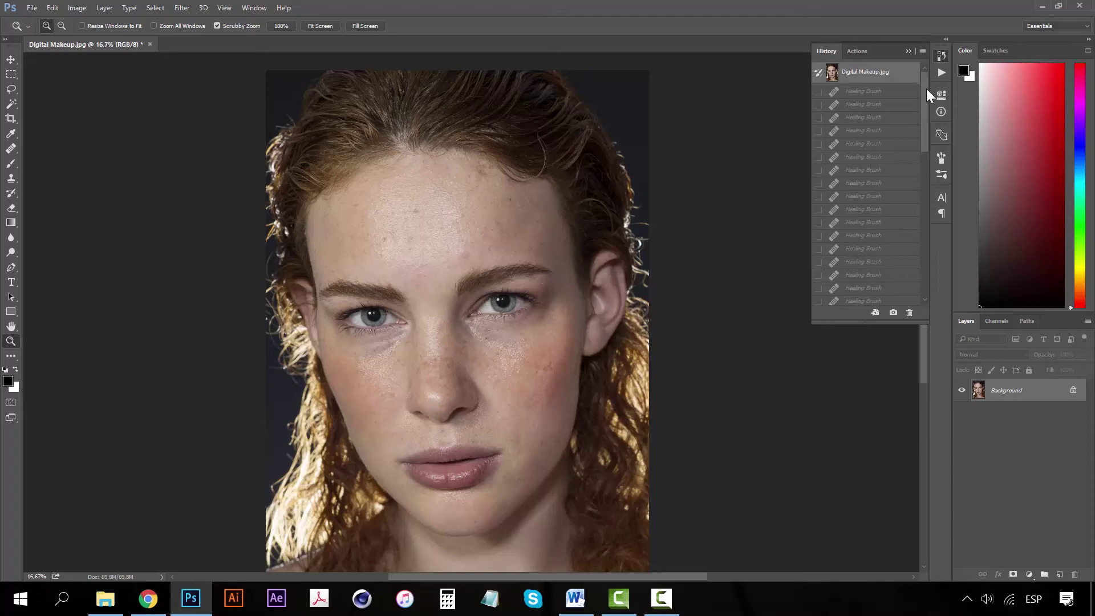
drag(926, 88, 933, 268)
click(883, 298)
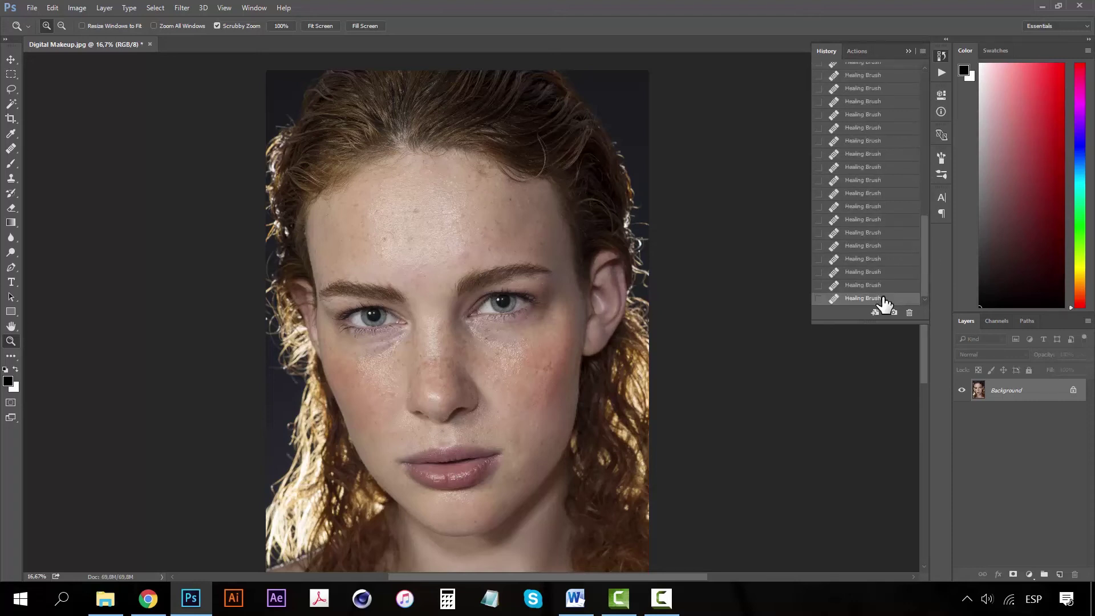